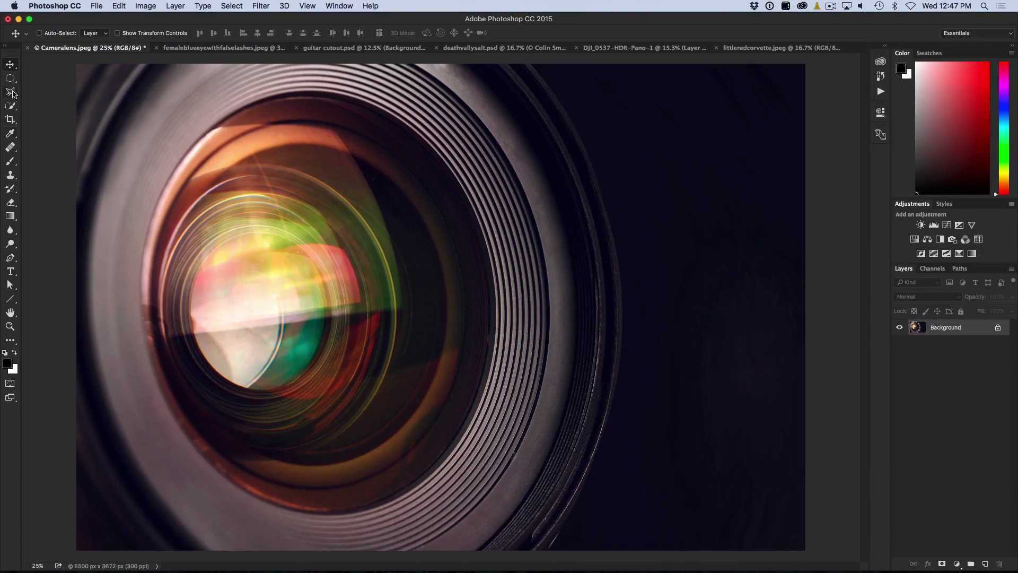
Drag an elliptical marquee around the inner lens glass in Cameralens.jpeg.
drag(10, 78, 58, 92)
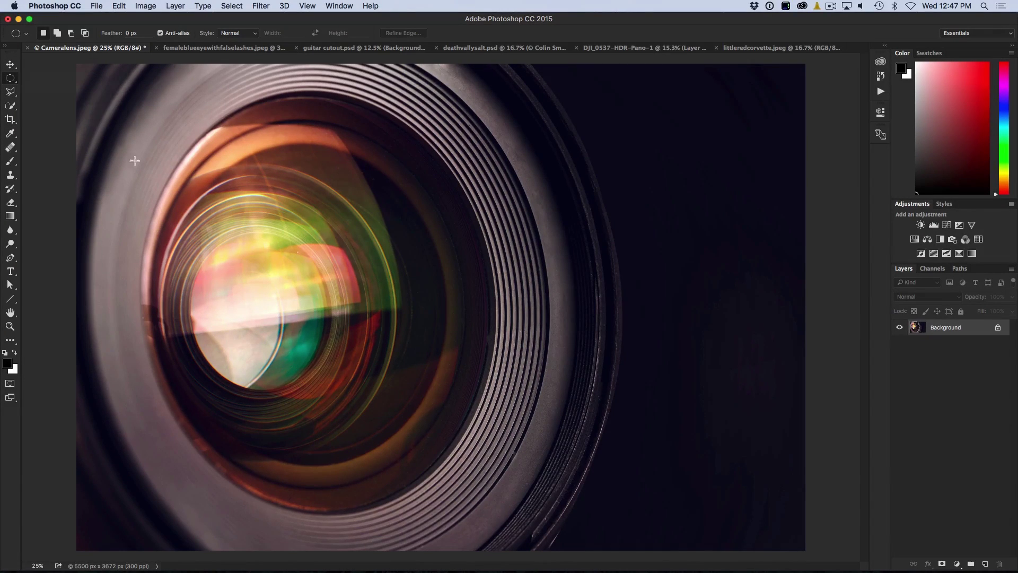
drag(249, 100, 490, 510)
Transform the selection: tilt it about -4°, shift it and scale it to 101.67%.
click(245, 3)
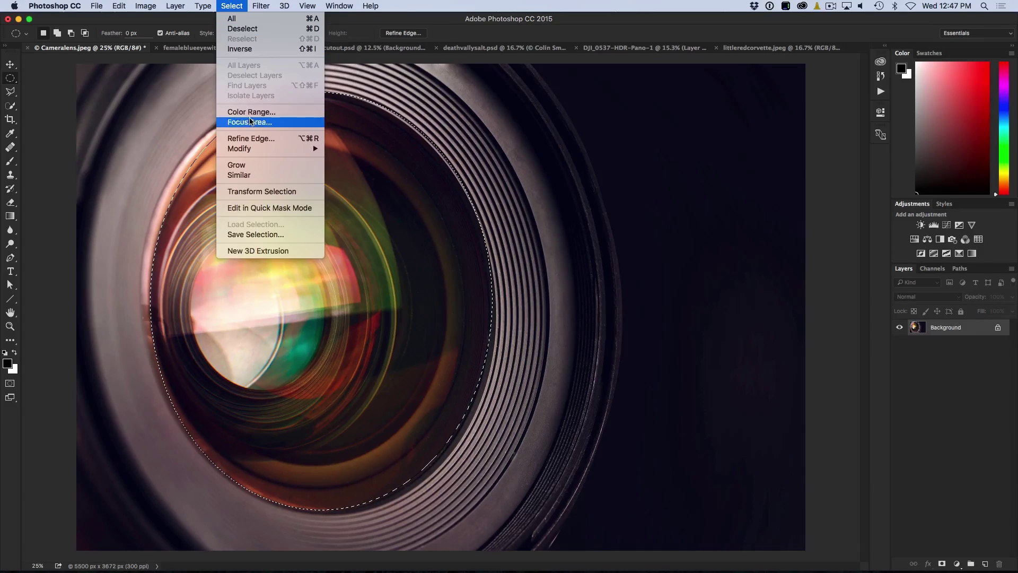
click(253, 191)
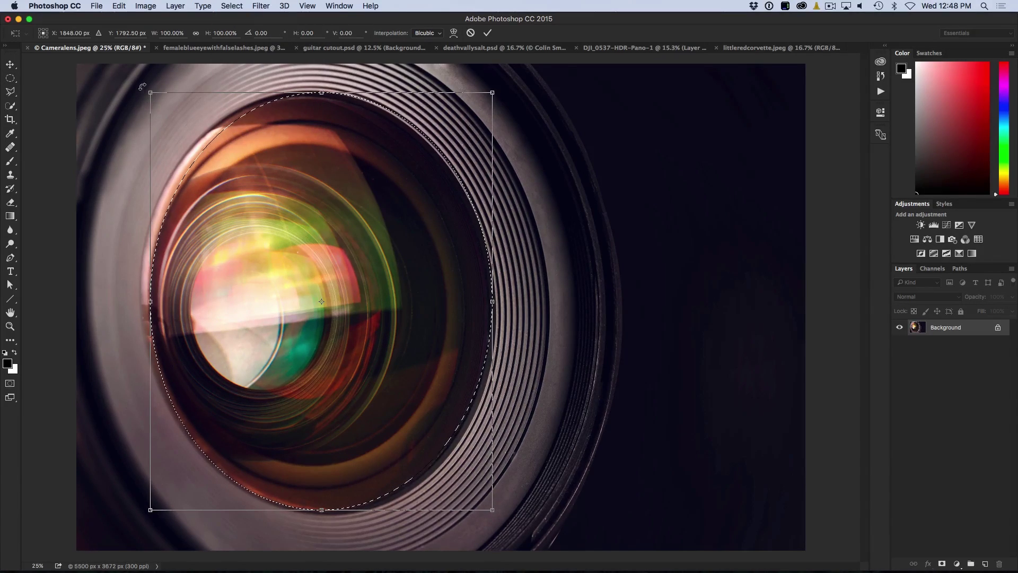
drag(142, 85, 128, 95)
drag(280, 179, 277, 179)
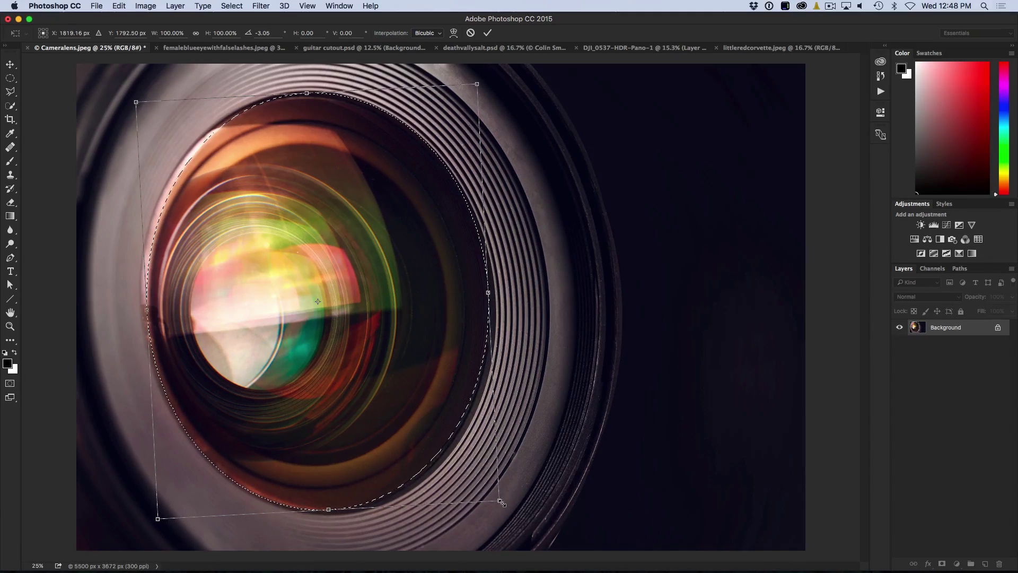
drag(500, 501, 505, 507)
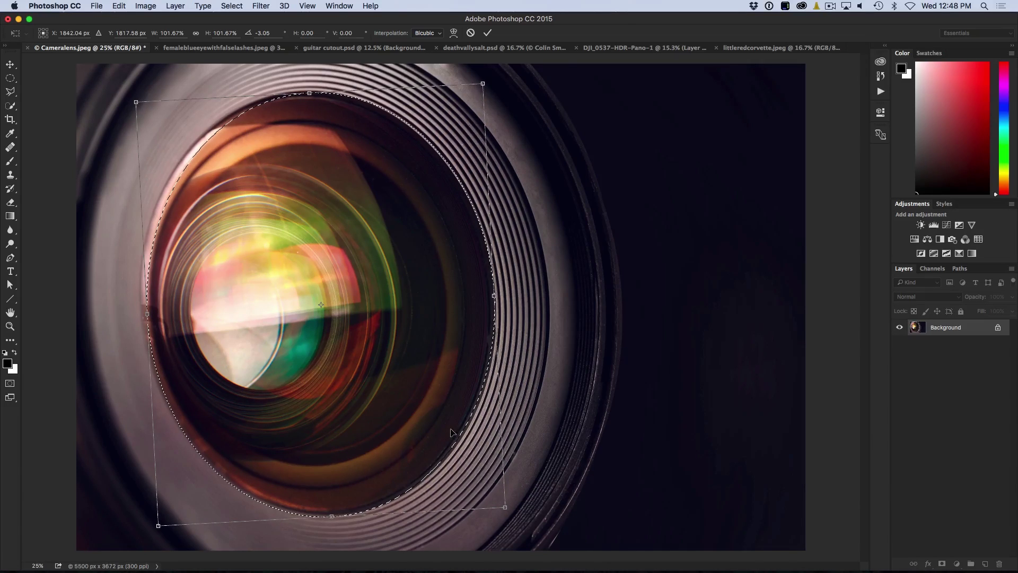
drag(451, 432, 452, 430)
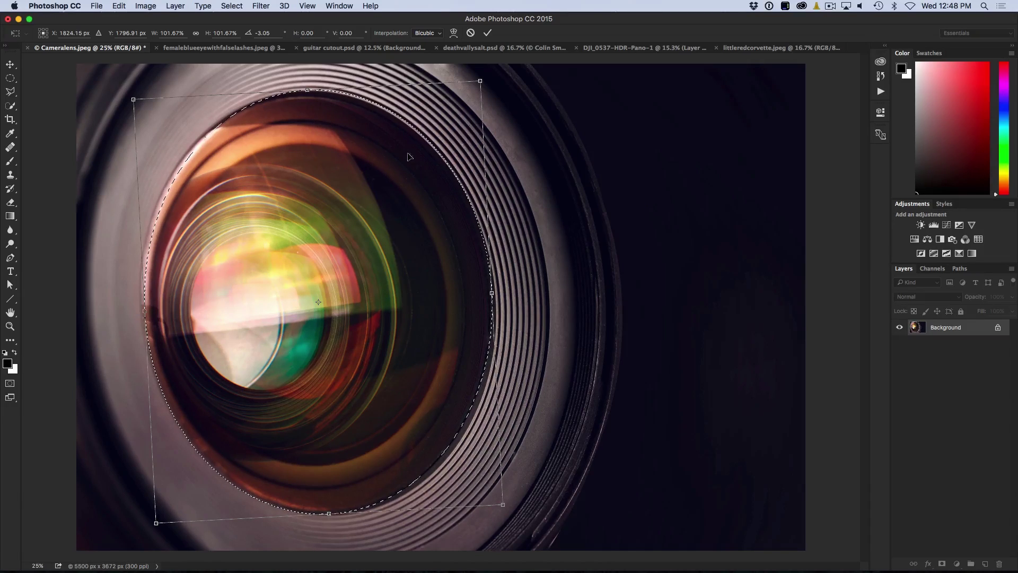
drag(120, 85, 115, 88)
key(Return)
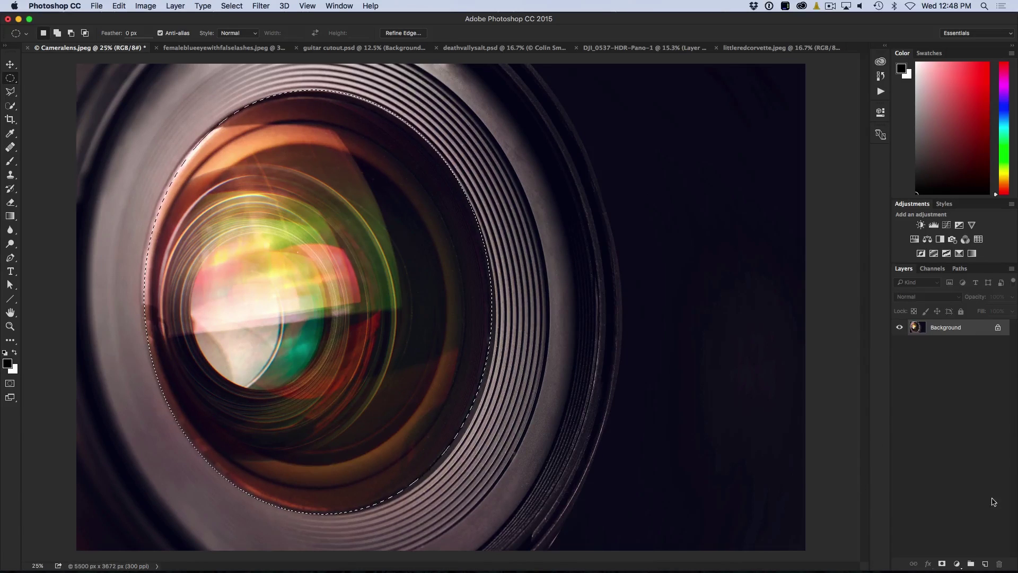
Add a layer masked by the ellipse and paste the blue eye photo into Cameralens.
click(985, 565)
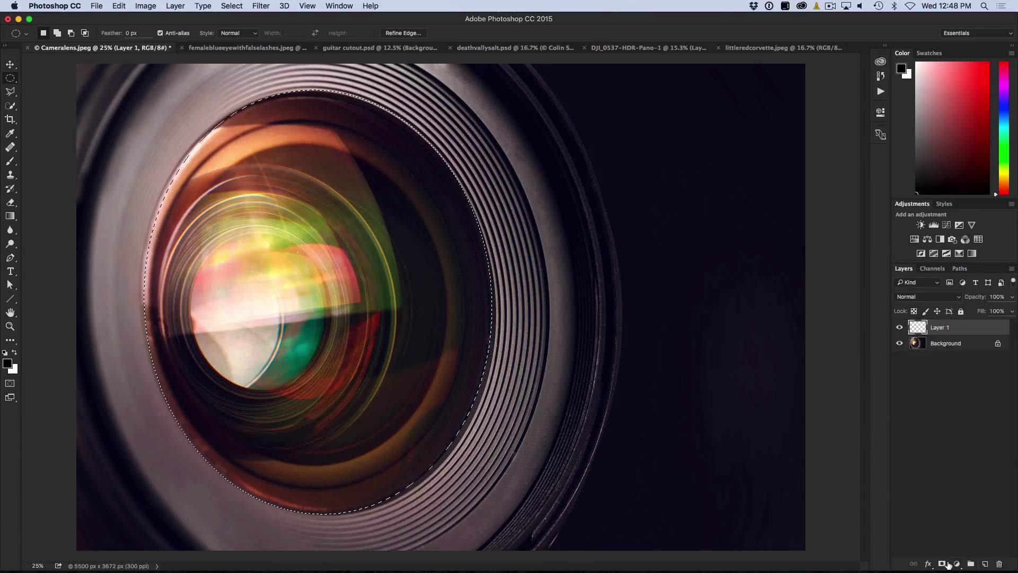
click(943, 564)
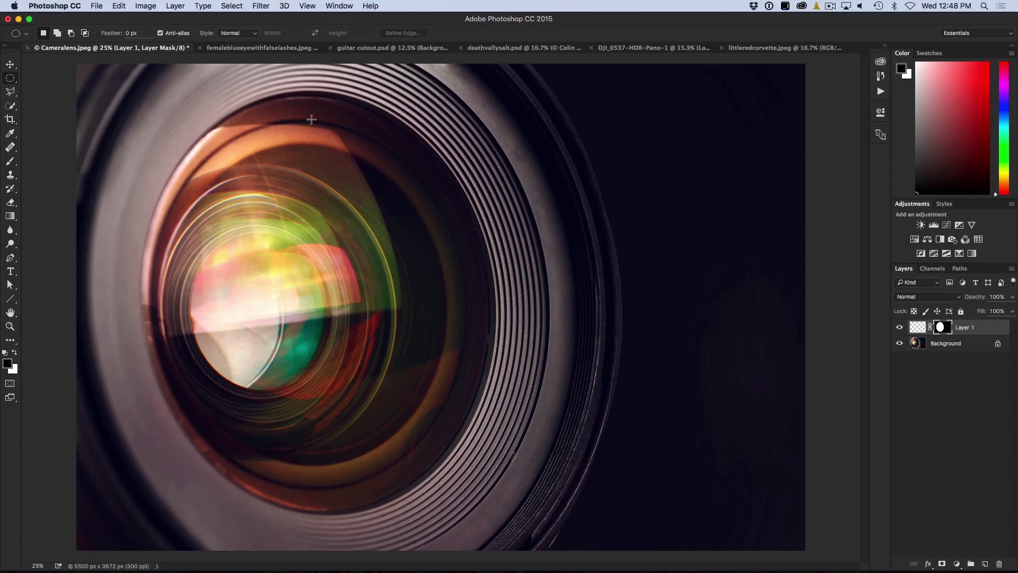
click(252, 49)
click(10, 66)
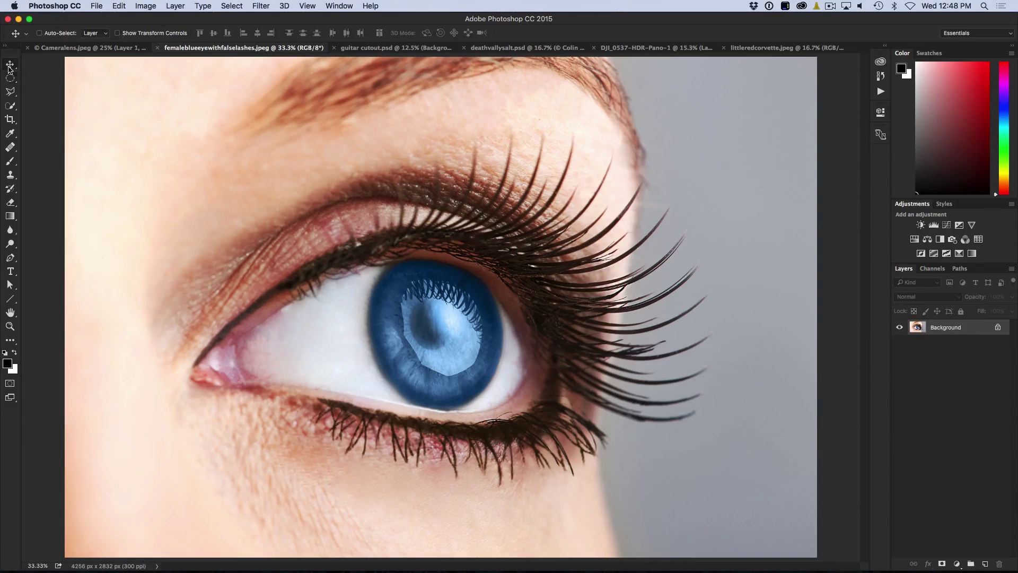
click(116, 49)
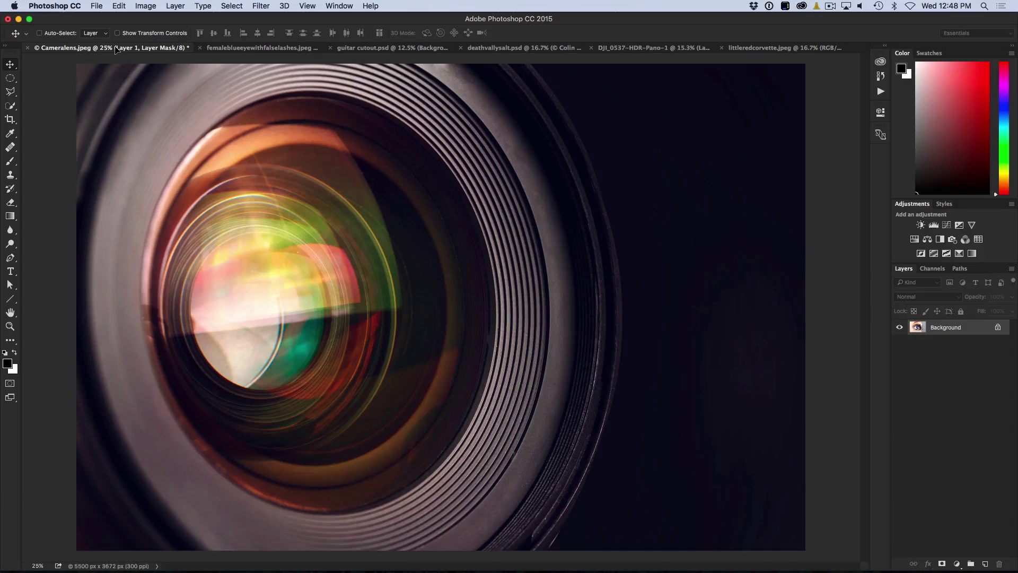
key(super+v)
drag(204, 275, 299, 356)
Enlarge the eye layer to about 142% and reposition it over the lens.
key(super+t)
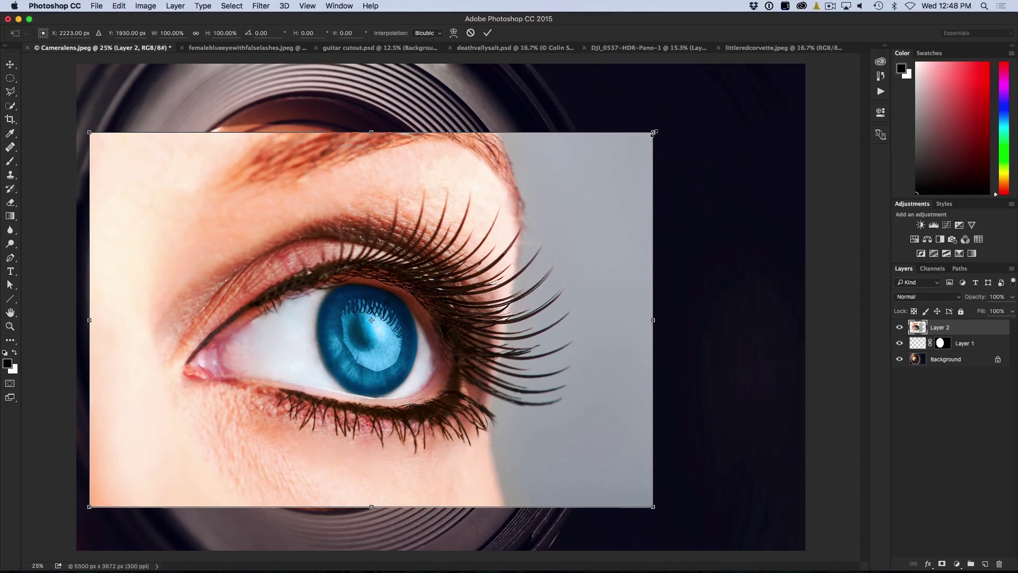
drag(654, 133, 772, 53)
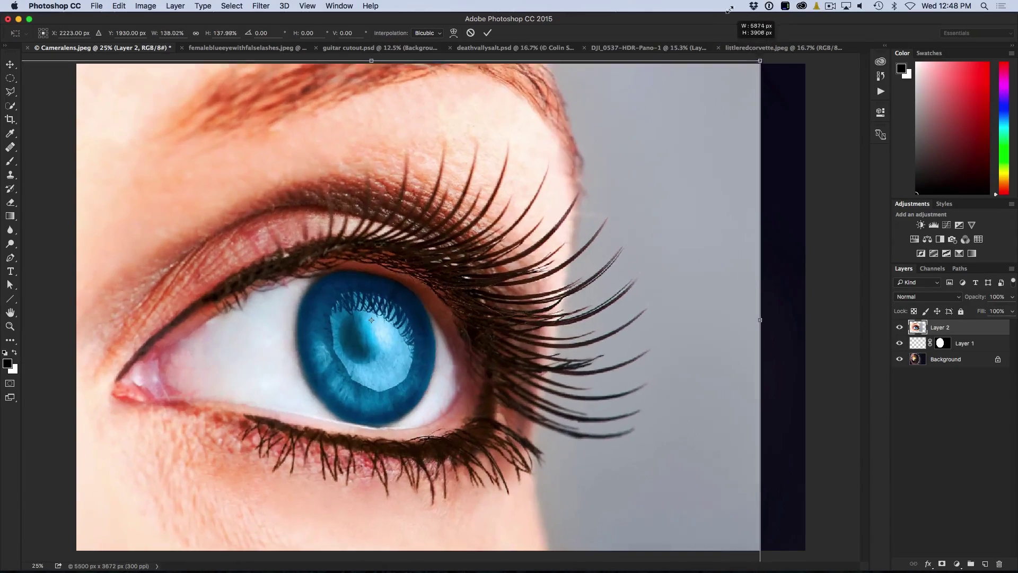
drag(612, 453, 587, 415)
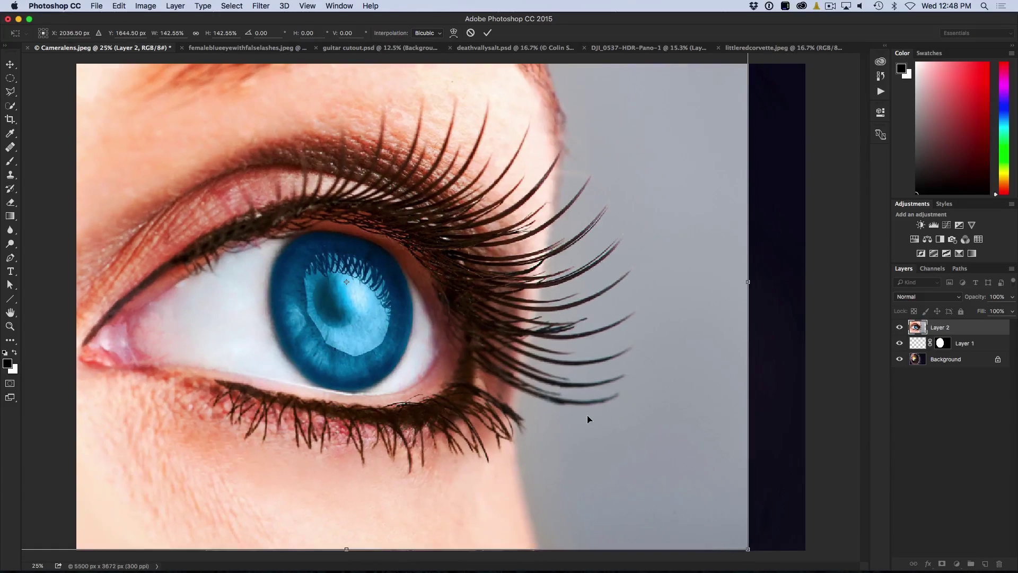
key(Return)
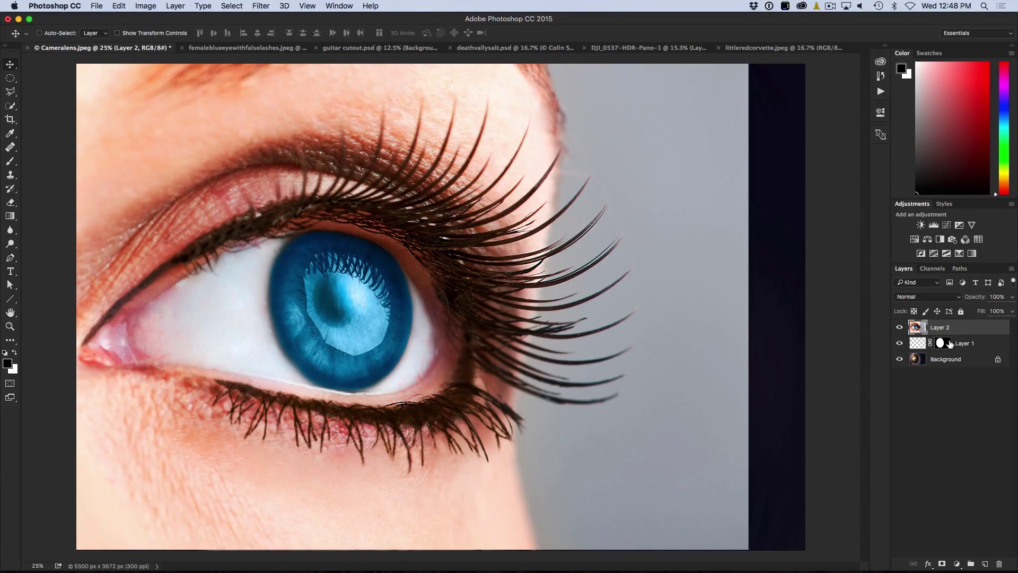
Move the elliptical mask onto Layer 2 and feather it by 22.1 px.
drag(948, 345, 943, 327)
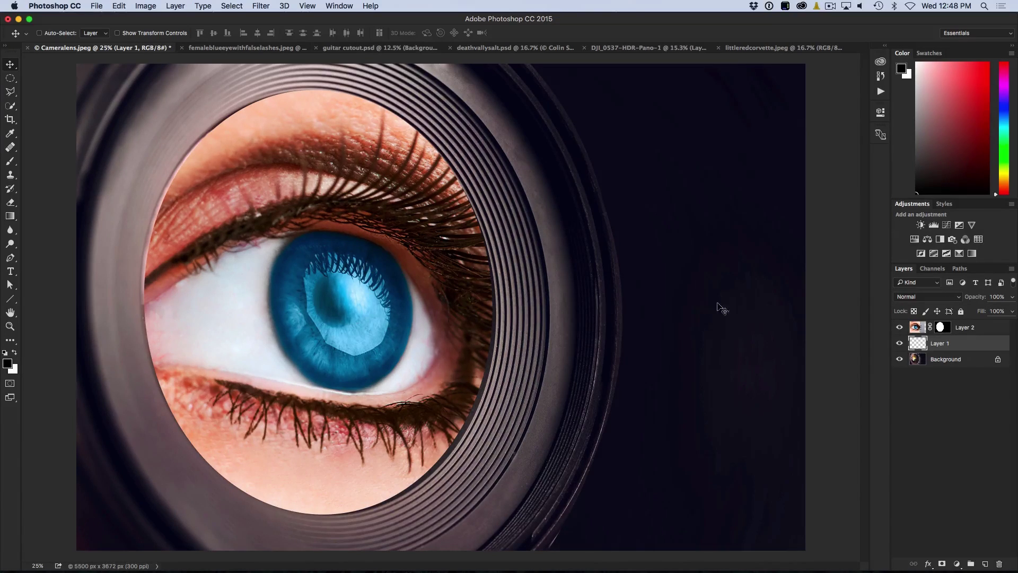
double_click(943, 328)
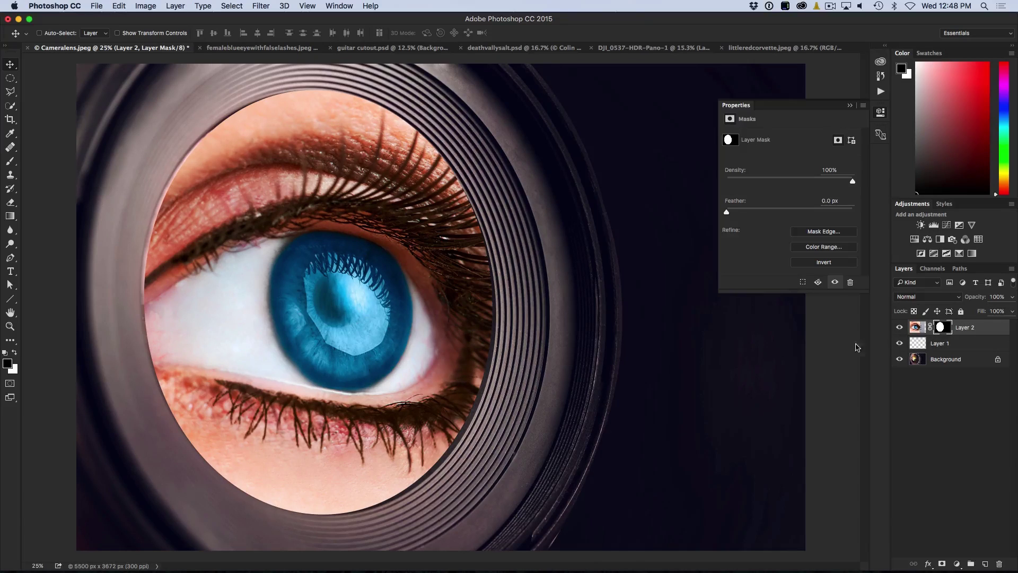
drag(732, 213, 784, 214)
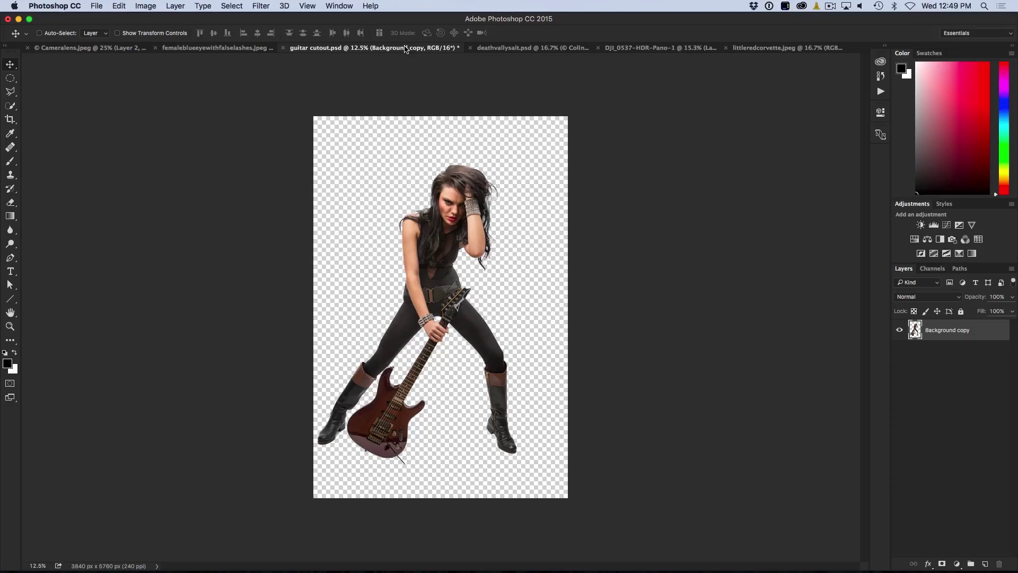
Switch to the deathvallysalt.psd salt-flat sunset document.
click(509, 48)
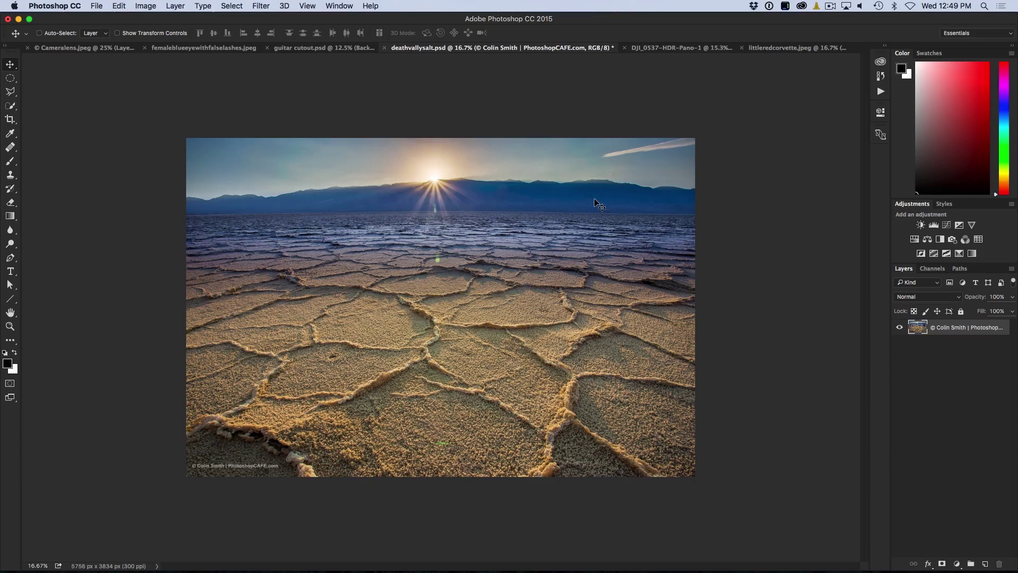
Drag the salt-flat photo into guitar cutout.psd and place it behind the guitarist layer.
drag(513, 191, 344, 57)
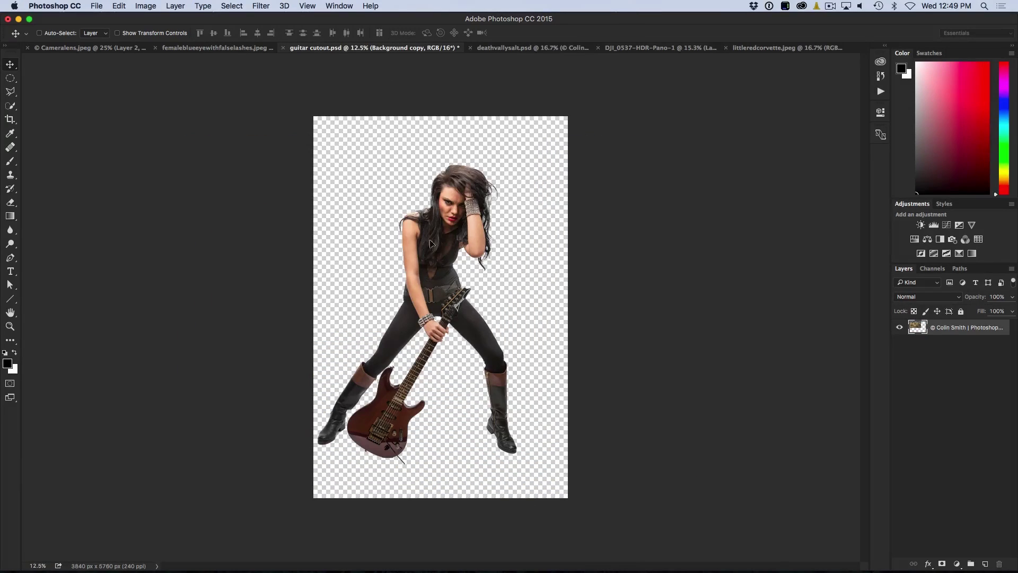
drag(431, 244, 431, 243)
click(593, 214)
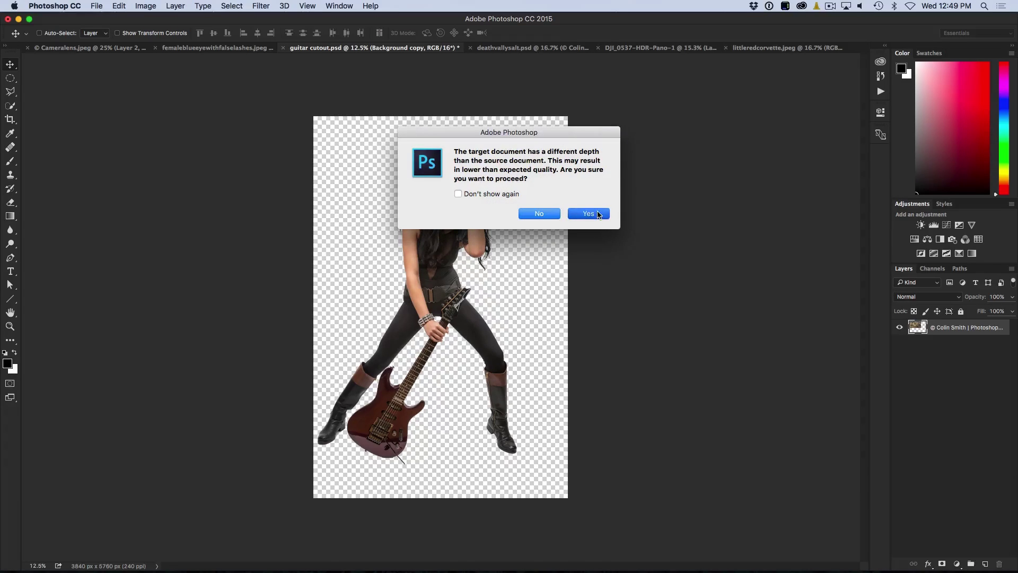
drag(483, 324, 516, 336)
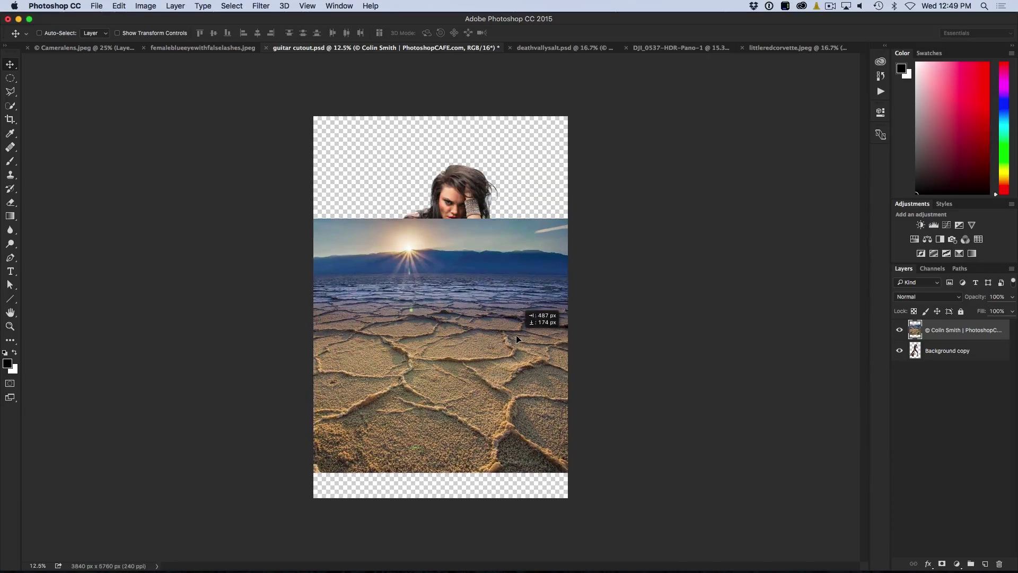
drag(938, 332, 937, 358)
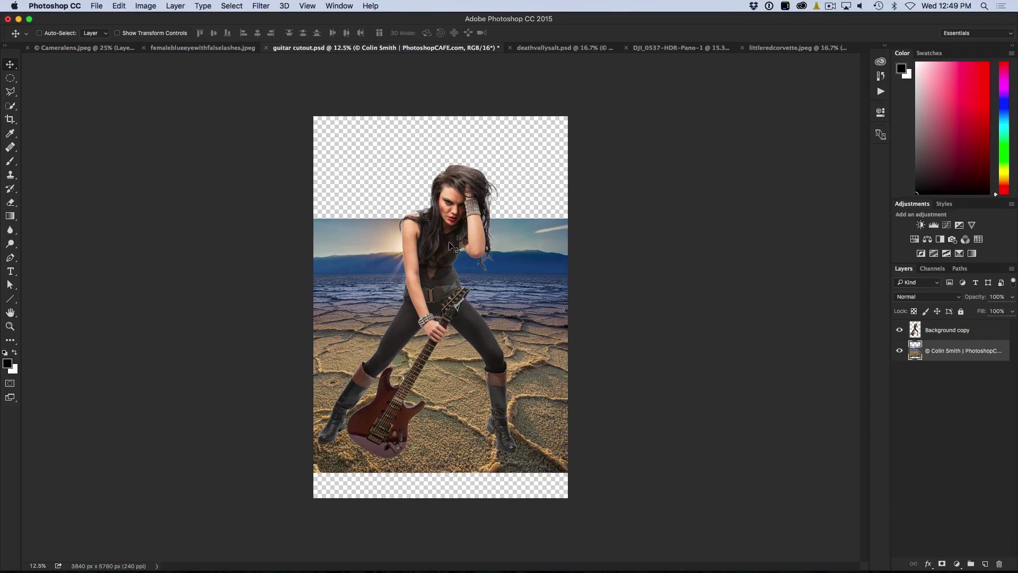
Scale the guitarist cutout layer down to 78.08% with Free Transform.
click(920, 329)
key(super+t)
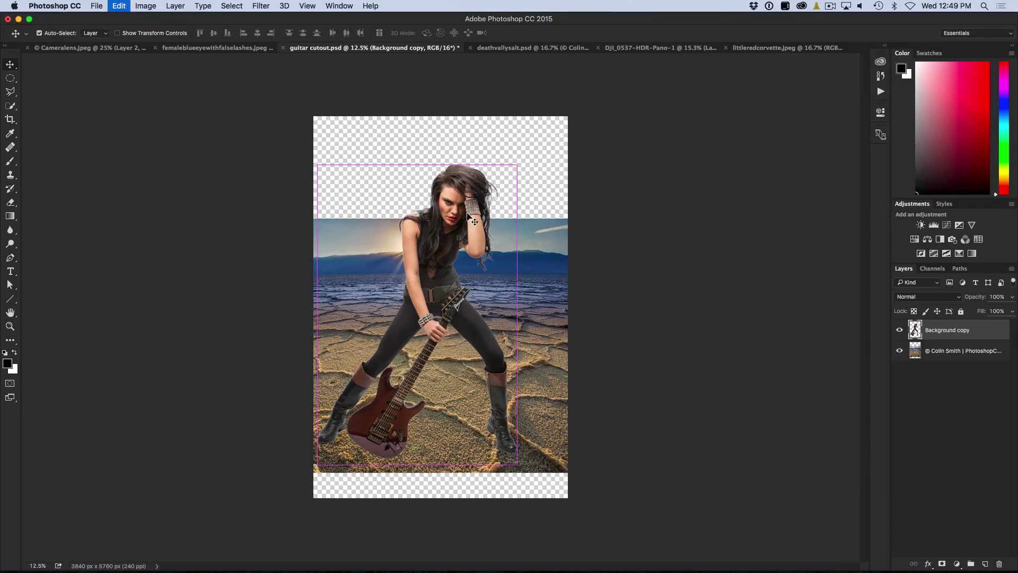
drag(517, 165, 469, 227)
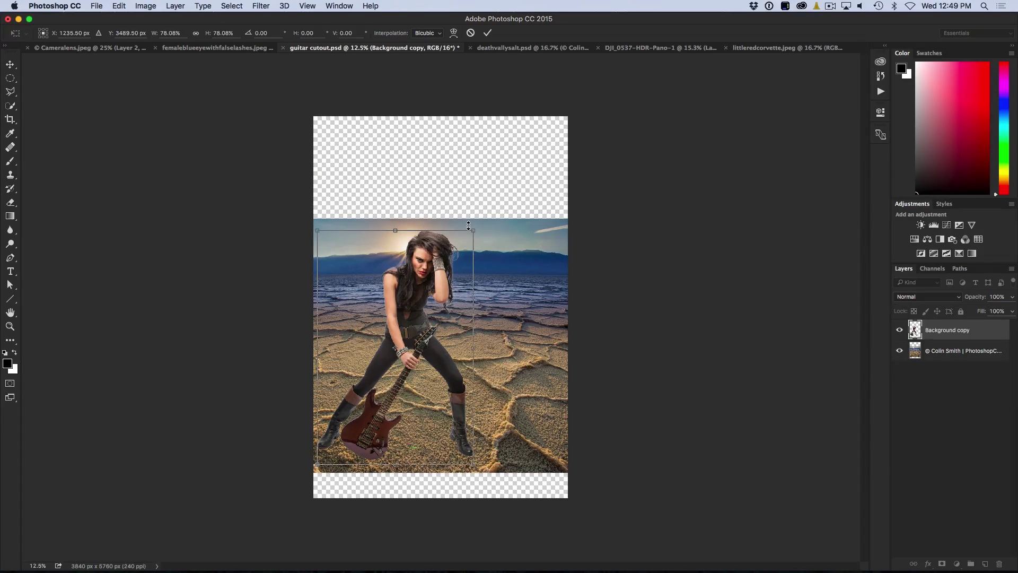
key(Return)
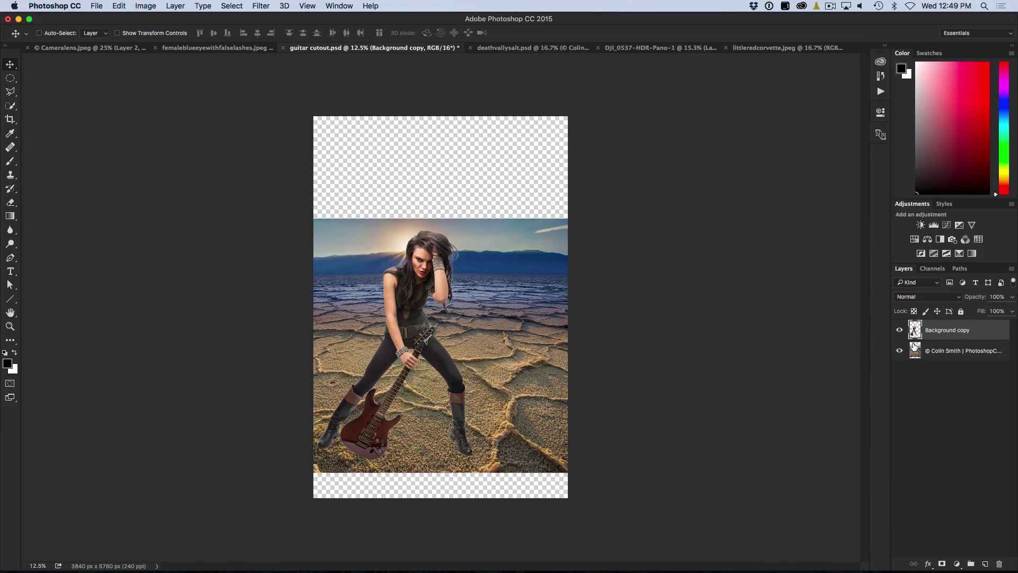
Preview the hidden image areas with the Crop tool and commit, keeping 3840 x 5760 px.
click(11, 119)
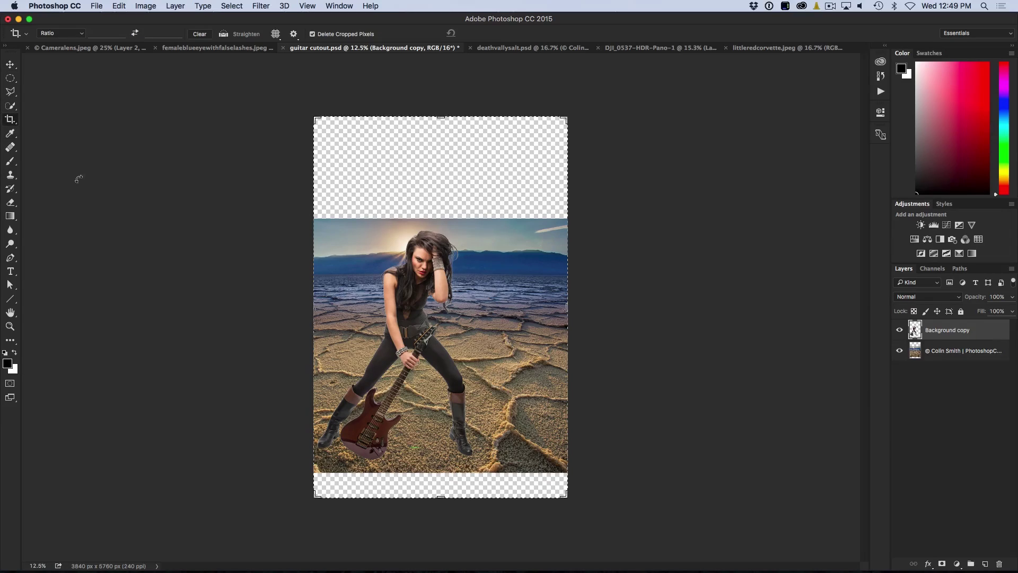
click(313, 335)
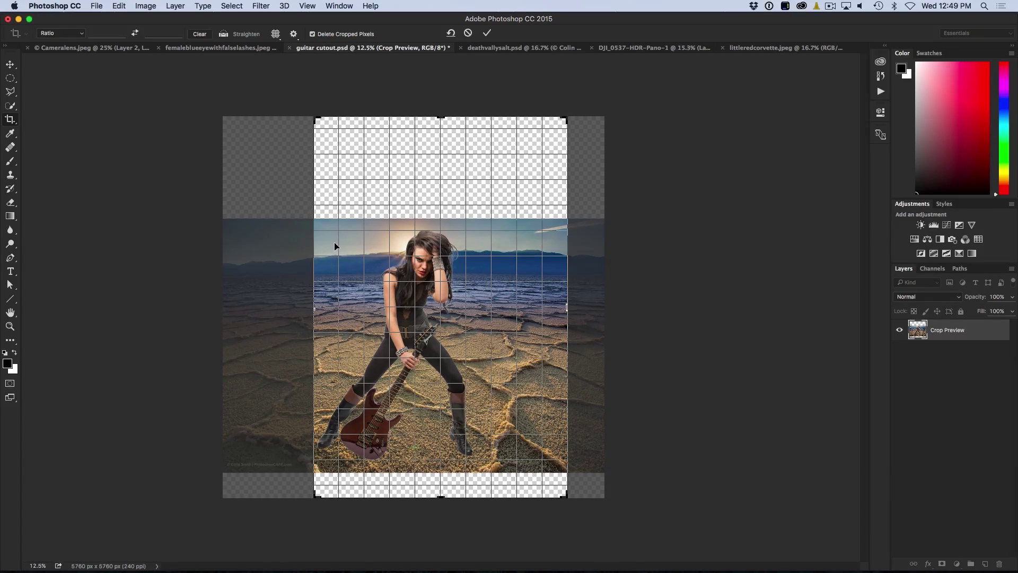
key(Return)
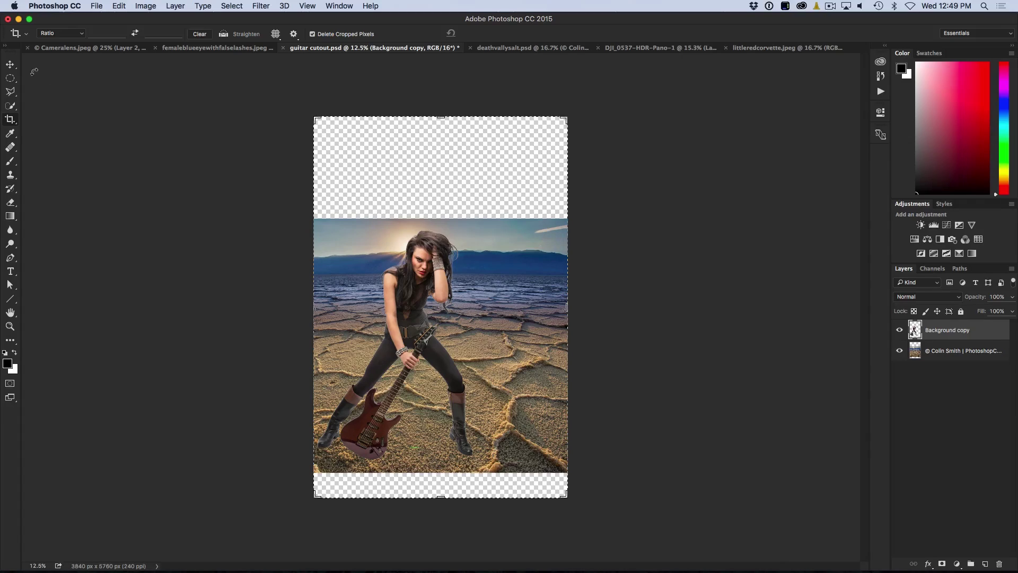
click(10, 65)
Reveal All, then trim transparent pixels on all sides to 5756 x 3834 px.
click(142, 5)
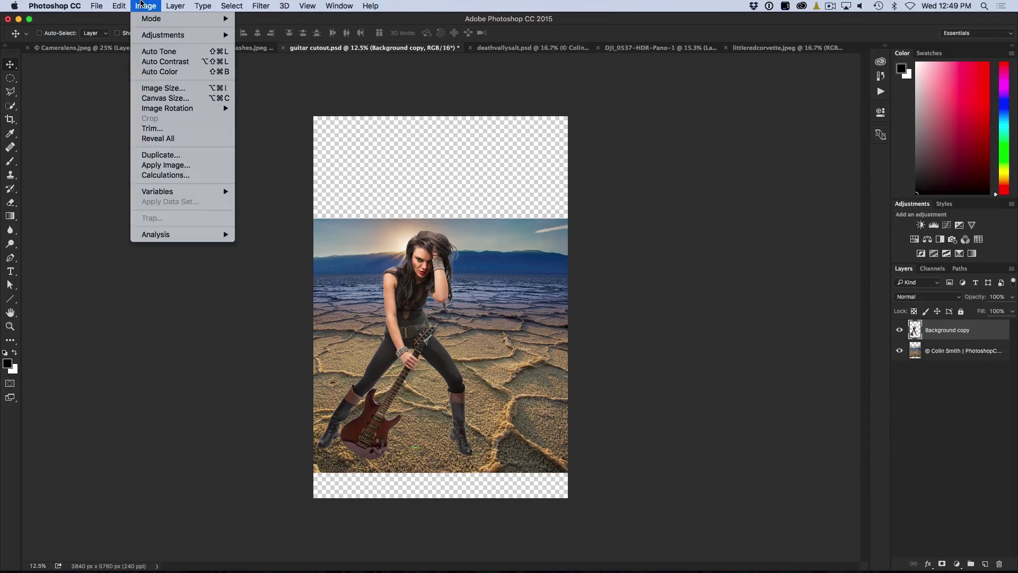
click(174, 139)
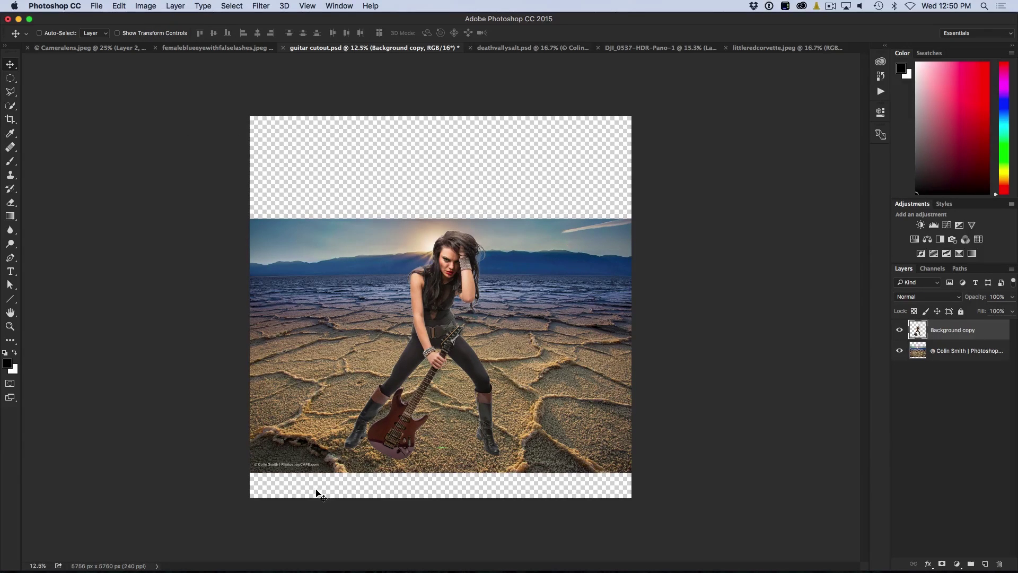
click(145, 5)
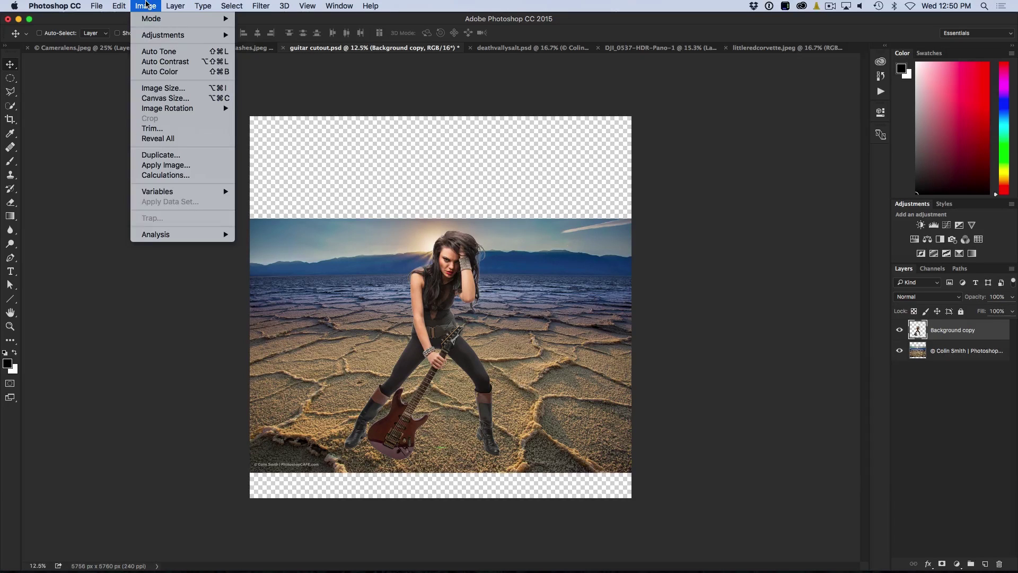
click(152, 128)
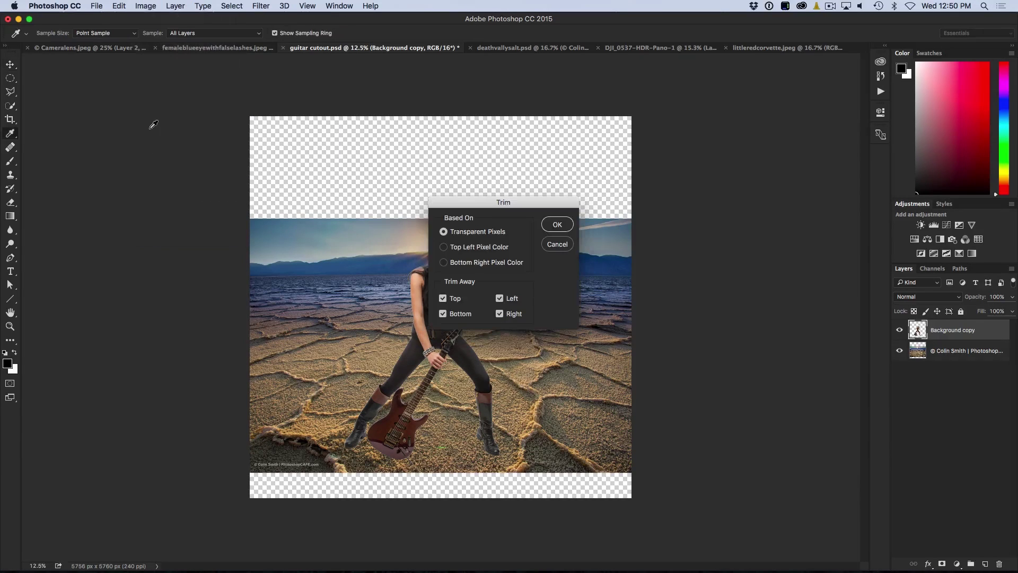
click(556, 225)
key(v)
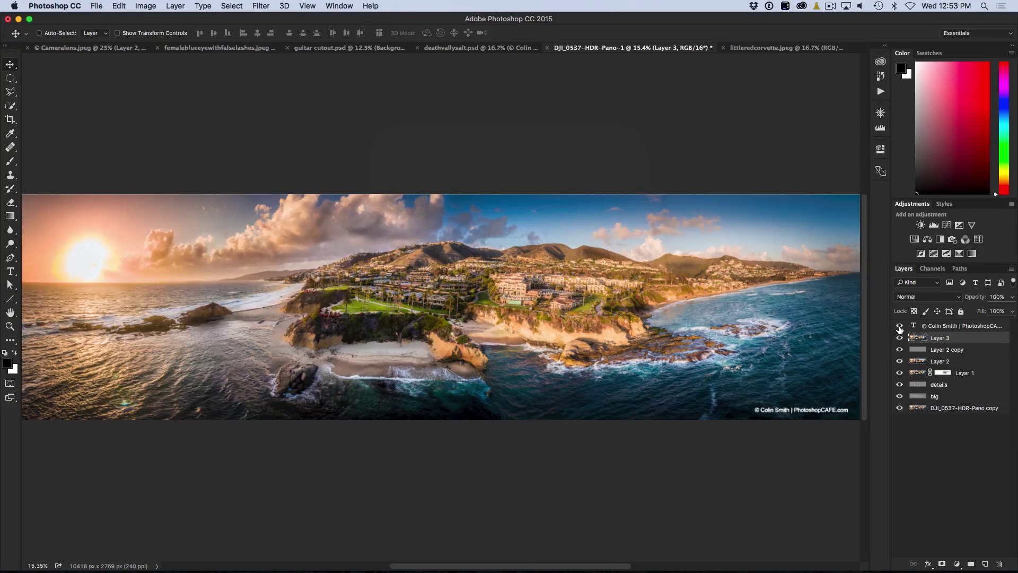
Toggle the visibility of the panorama's top layers and bring up the Window menu.
mouse_move(900, 326)
mouse_down()
mouse_move(899, 338)
mouse_move(899, 326)
mouse_up()
click(341, 5)
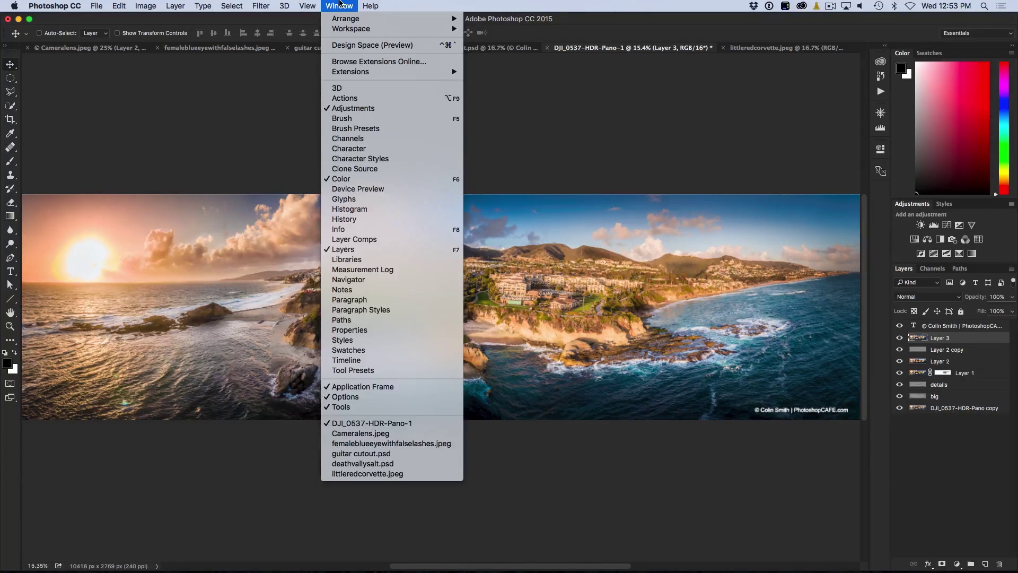
From the History panel, create a Stamp Visible document from the current state.
click(375, 219)
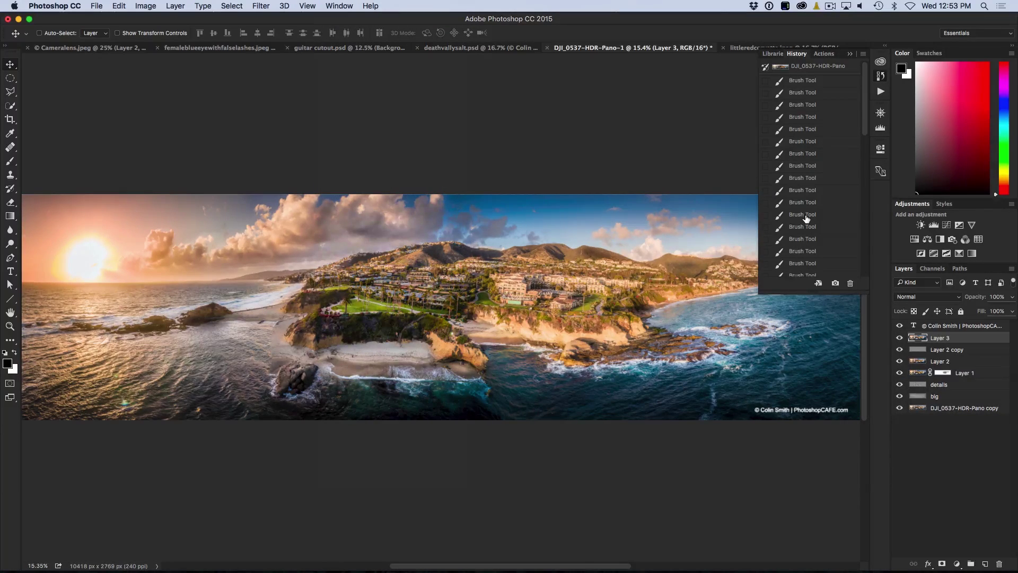
click(818, 285)
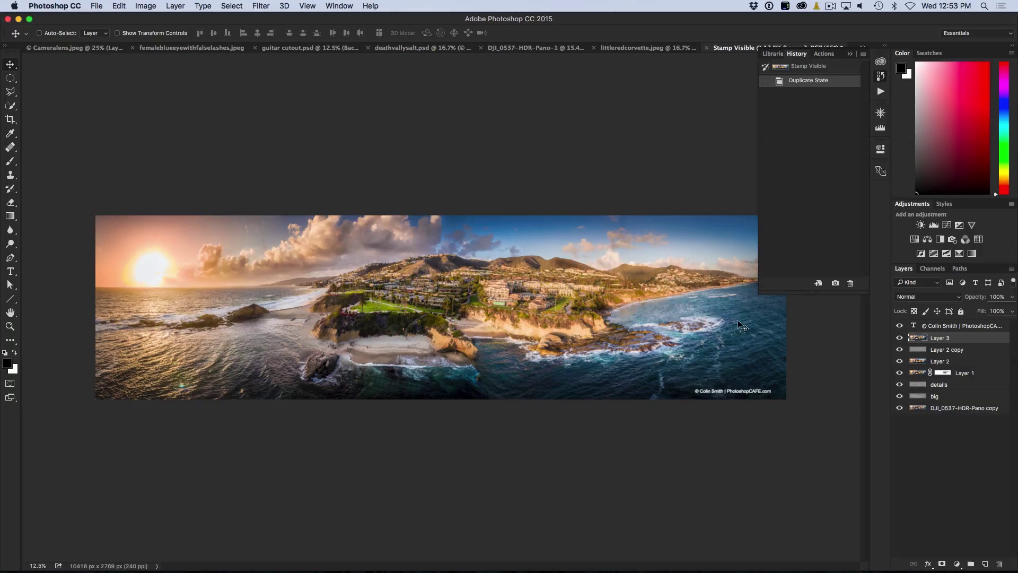
Hide Layer 3, Layer 2 copy, Layer 2, Layer 1 and details, then close Stamp Visible.
scroll(377, 268, up, 3)
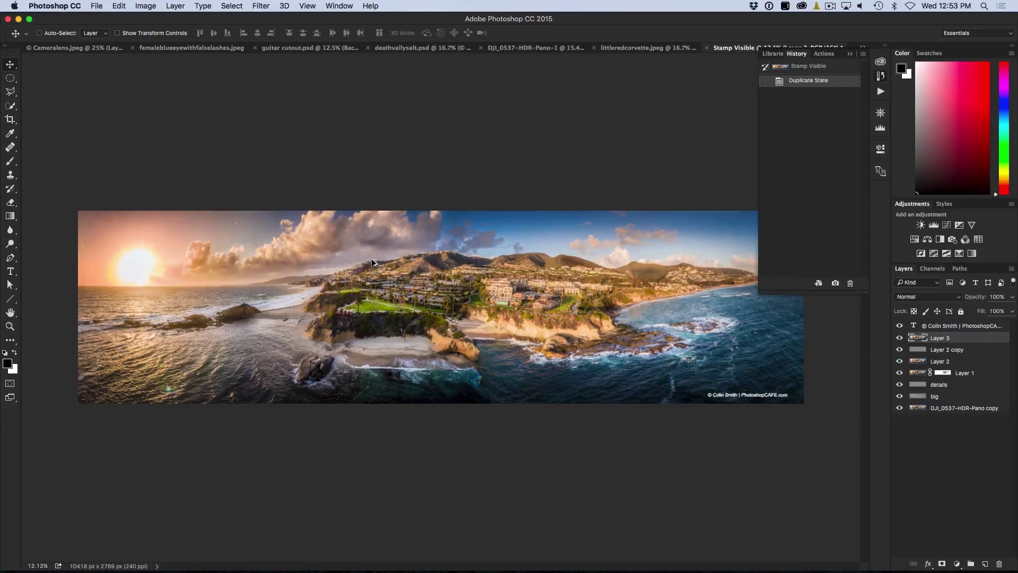
click(900, 338)
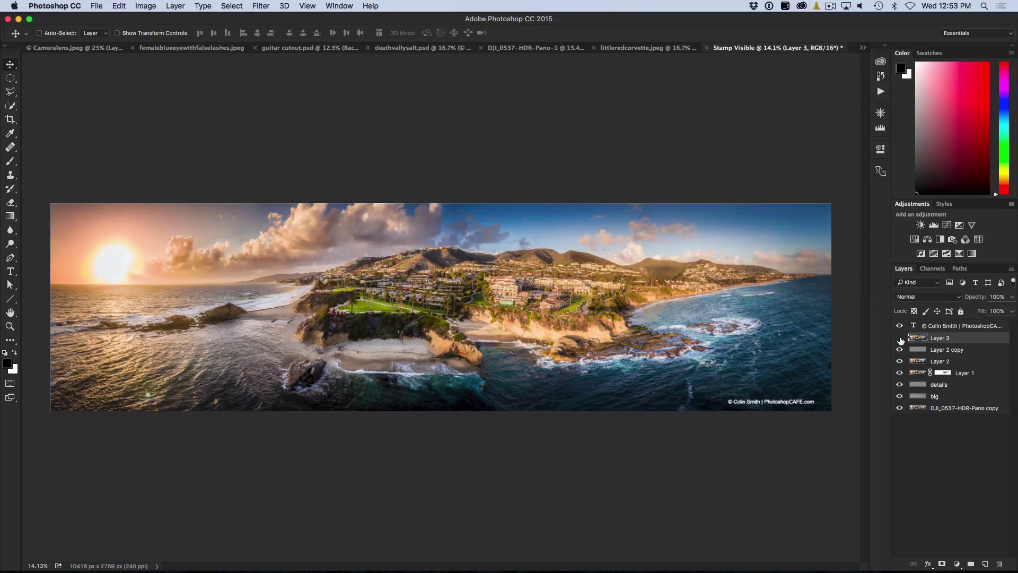
mouse_move(900, 350)
mouse_down()
mouse_move(900, 385)
mouse_move(899, 337)
mouse_up()
click(706, 47)
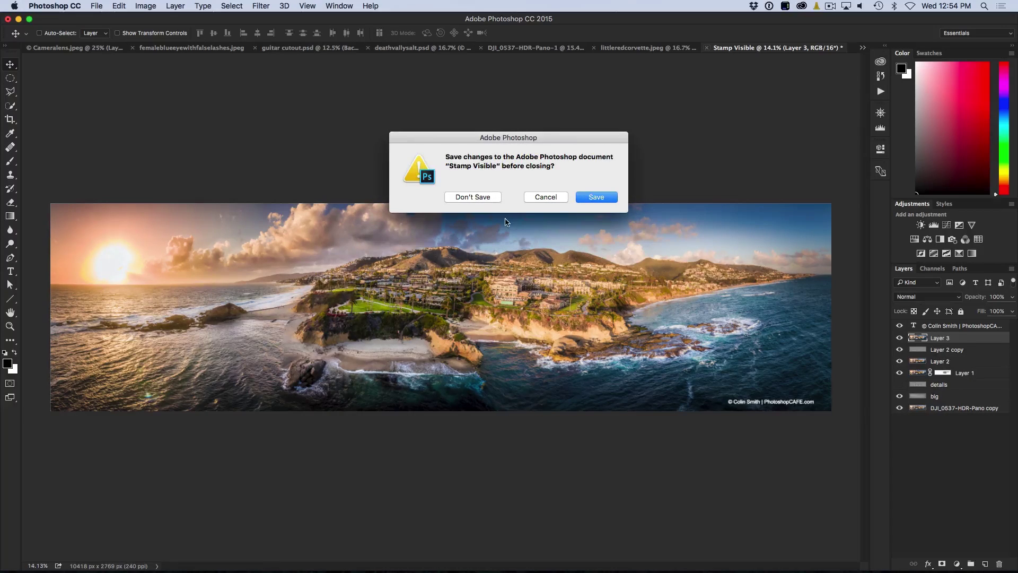
Close the Stamp Visible copy with Don't Save, returning to littleredcorvette.jpeg.
click(473, 200)
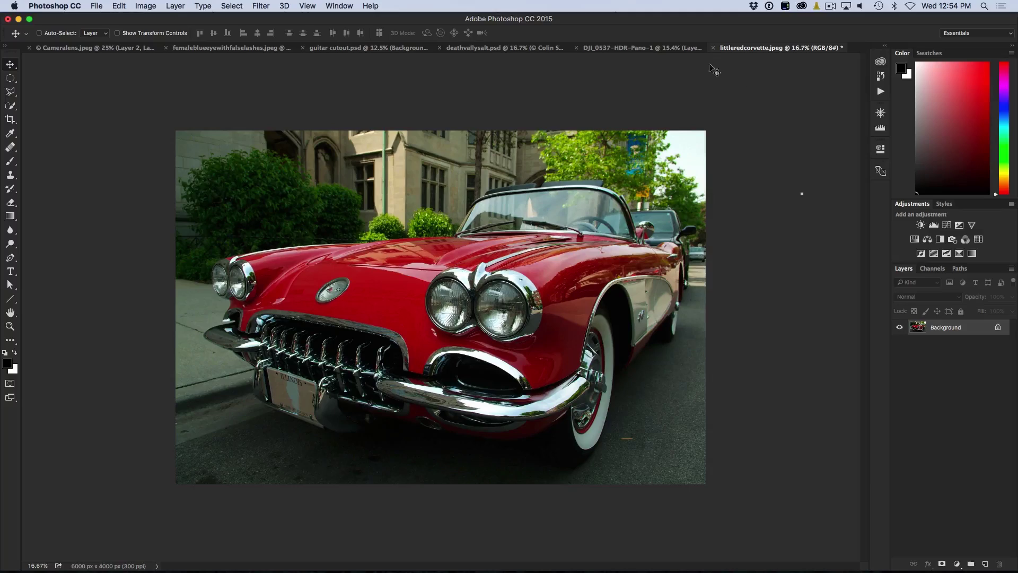
Quick-select the corvette's hood, headlight and rear fender, then show the selection as a quick mask.
drag(10, 106, 61, 108)
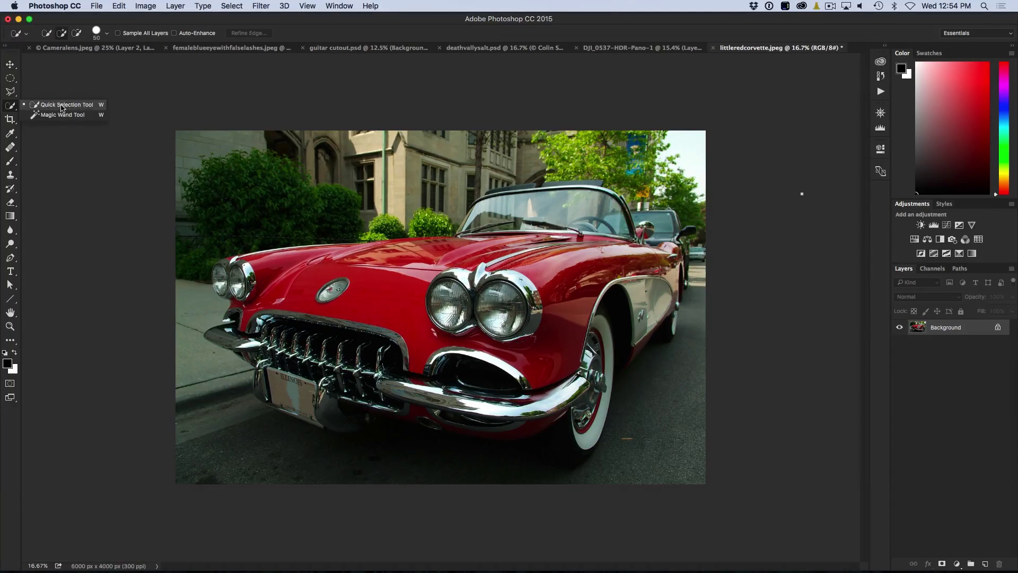
click(61, 108)
mouse_move(303, 276)
mouse_down()
mouse_move(485, 254)
mouse_move(279, 259)
mouse_move(279, 309)
mouse_move(273, 263)
mouse_move(251, 256)
mouse_move(380, 258)
mouse_move(373, 318)
mouse_move(393, 290)
mouse_up()
mouse_move(426, 334)
mouse_down()
mouse_move(534, 354)
mouse_move(555, 332)
mouse_move(571, 271)
mouse_move(666, 270)
mouse_up()
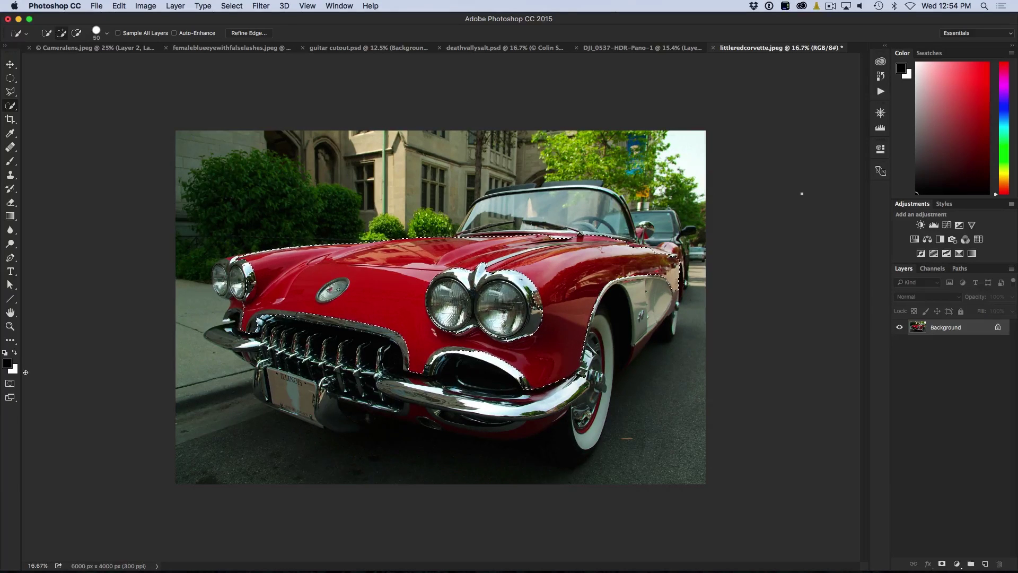
click(10, 383)
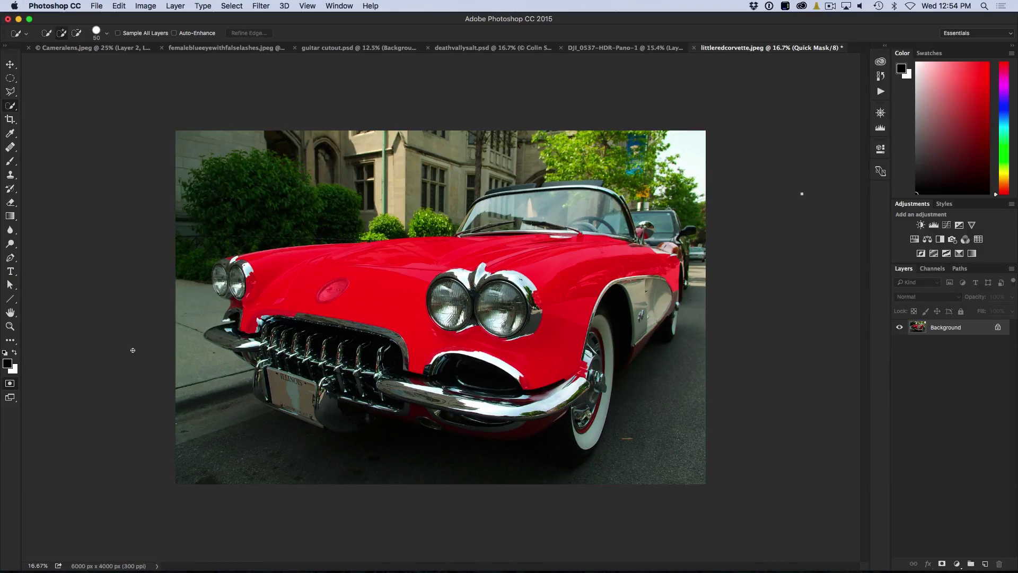
Exit Quick Mask and set its overlay colour to yellow ffea00 at 60% opacity.
key(q)
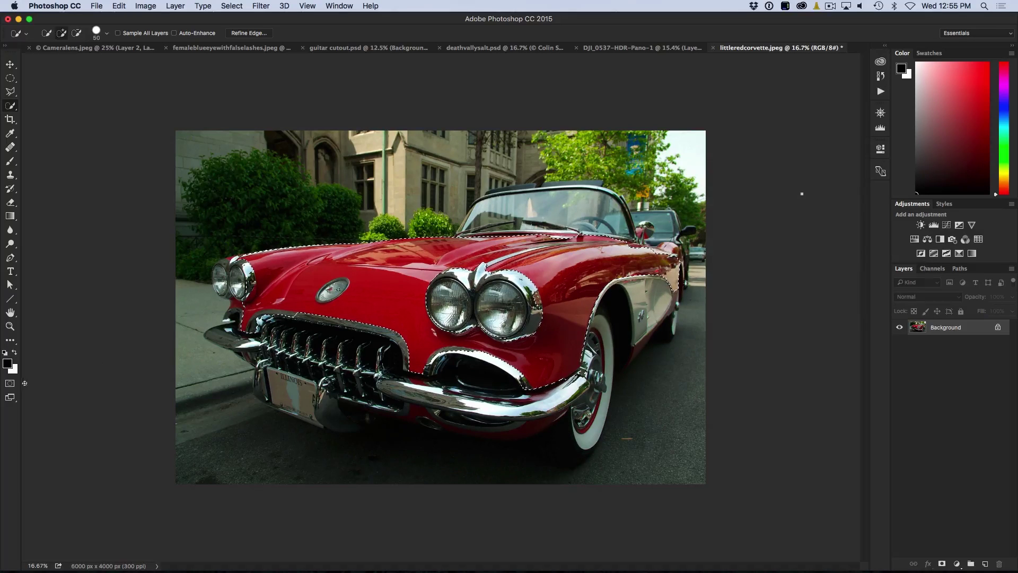
double_click(9, 384)
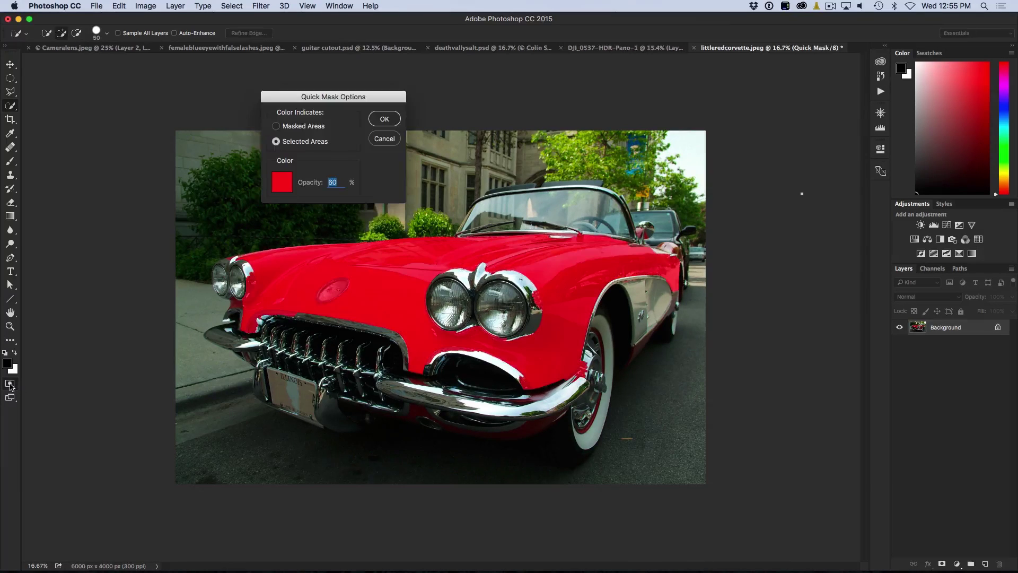
click(282, 182)
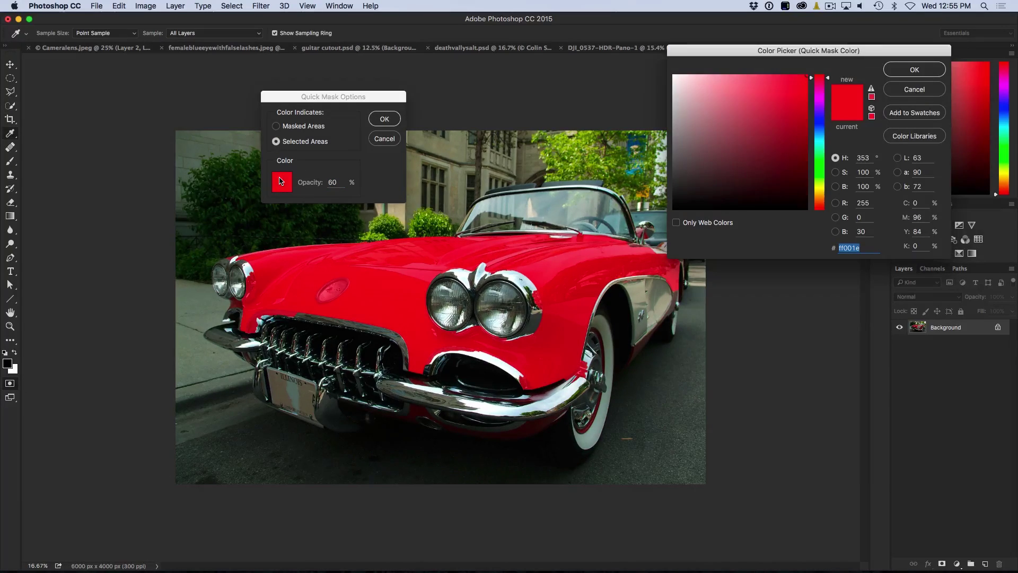
click(820, 189)
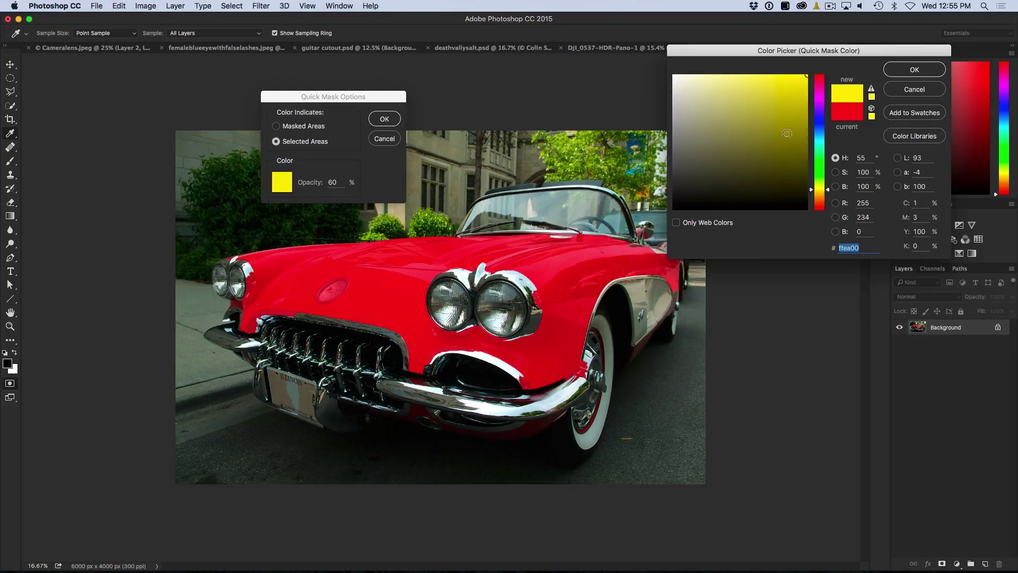
click(913, 70)
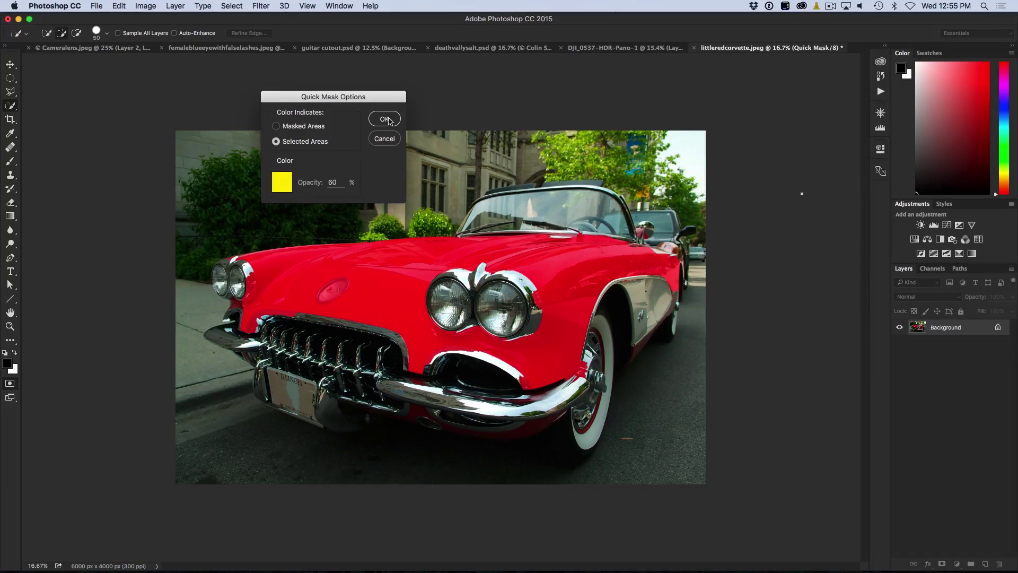
click(390, 121)
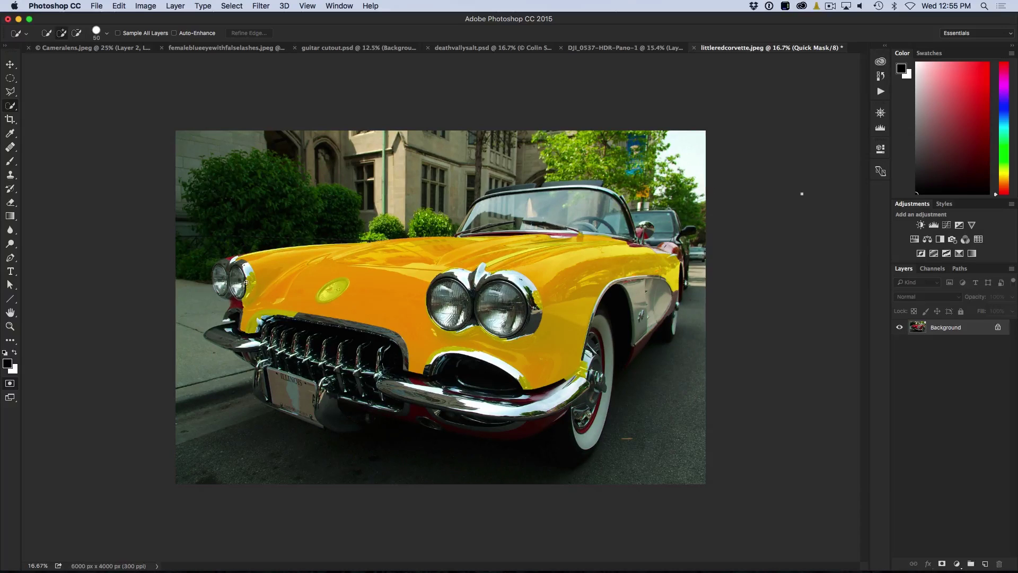
Switch to the Brush and shrink it for painting on the yellow quick mask.
key(b)
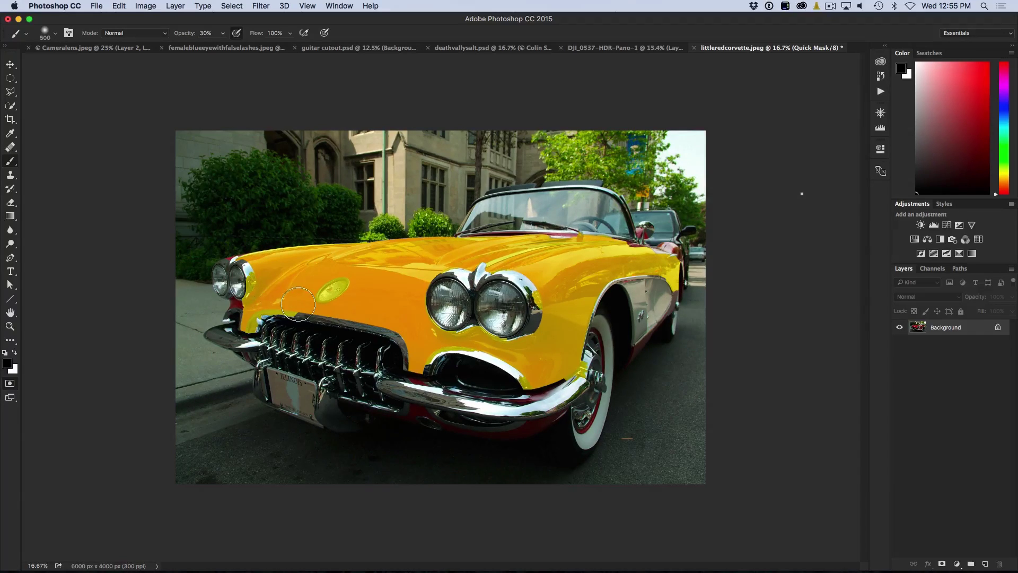
key(bracketleft)
key(bracketleft)
key(bracketleft)
key(bracketleft)
key(bracketleft)
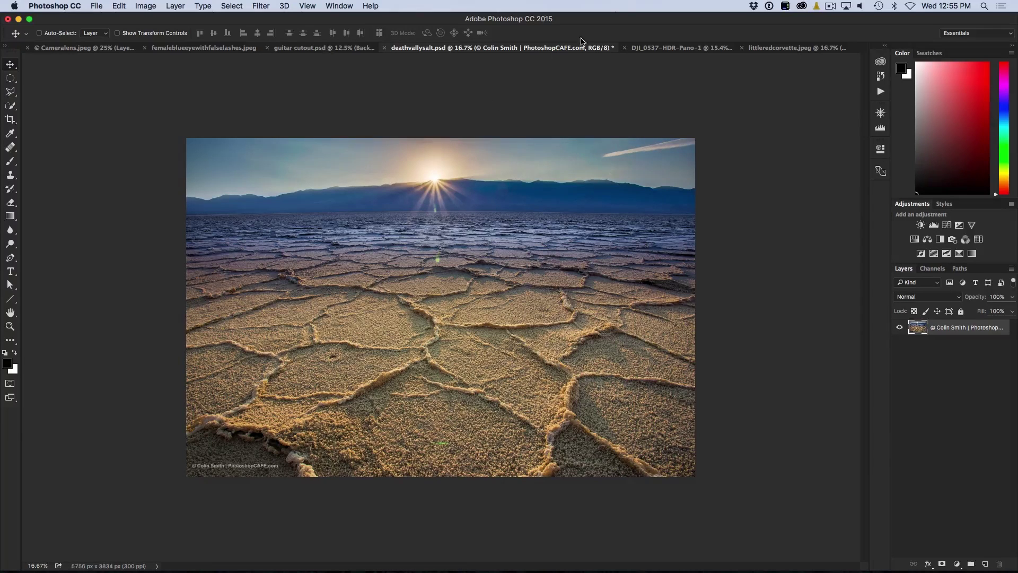
Expand the Actions panel showing the Default Actions and photoshopcafe sets.
click(880, 92)
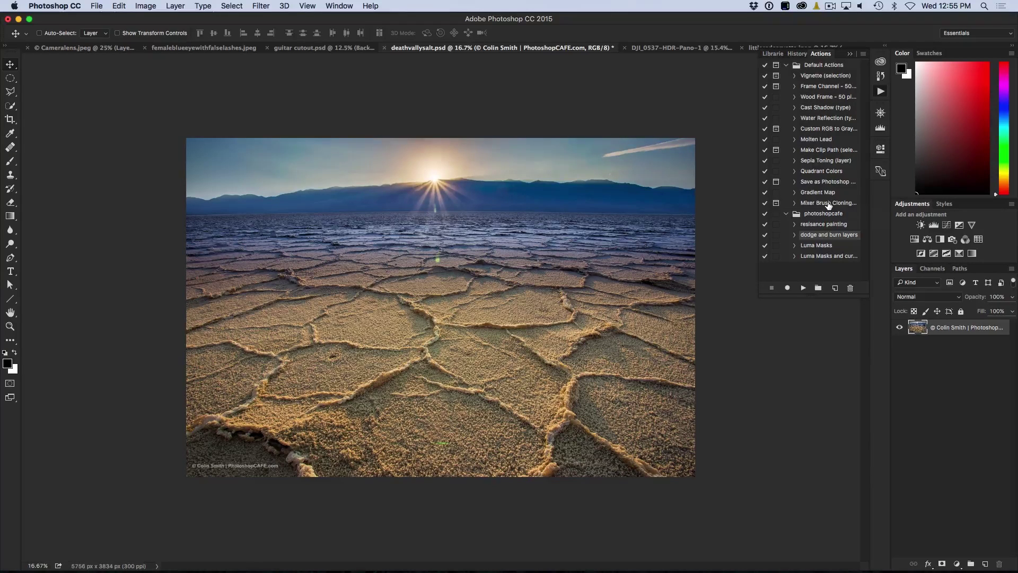
click(97, 6)
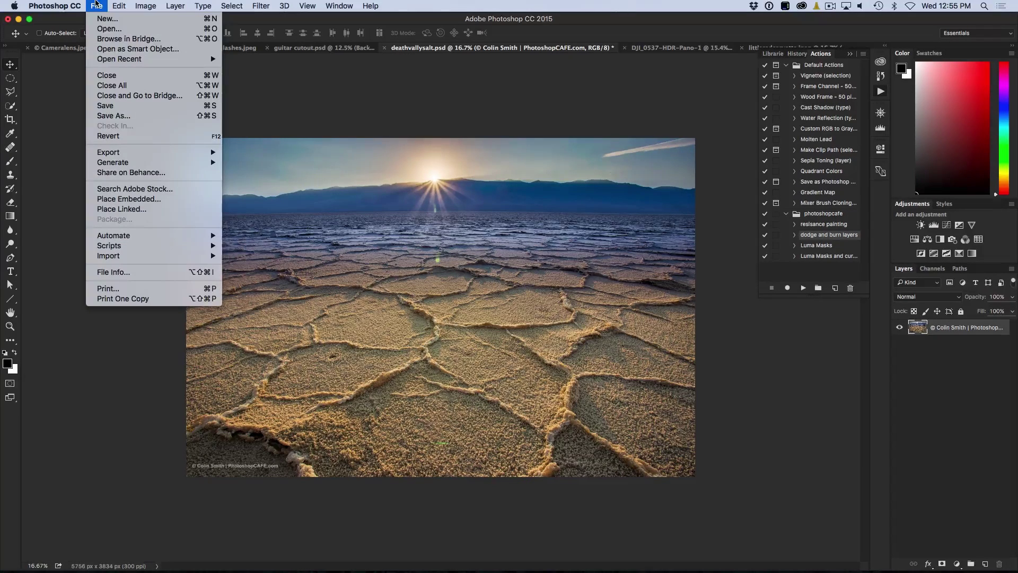
Start a new droplet (Automate > Create Droplet) saved as lumaMasks on the Desktop.
mouse_move(135, 240)
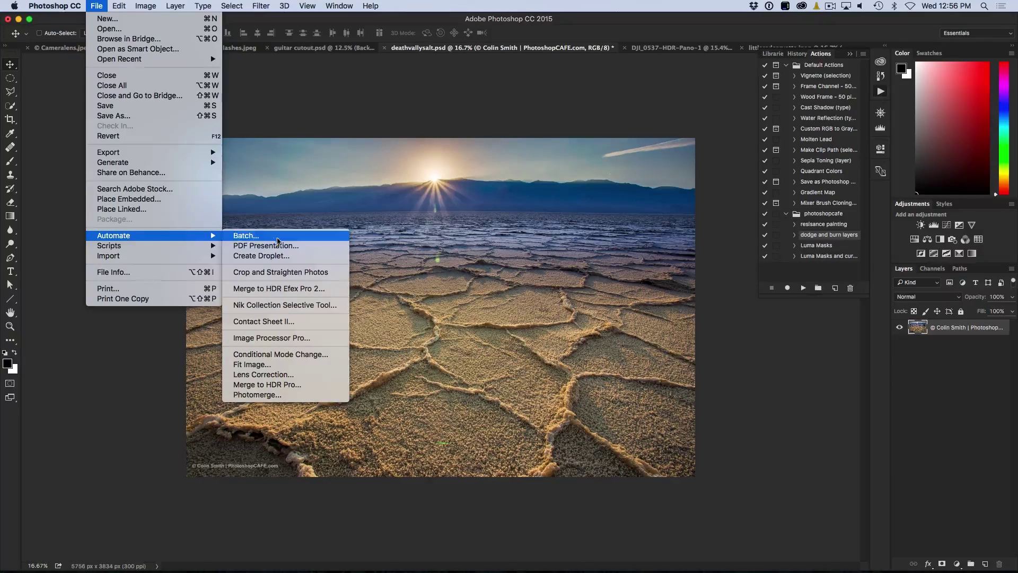
click(277, 256)
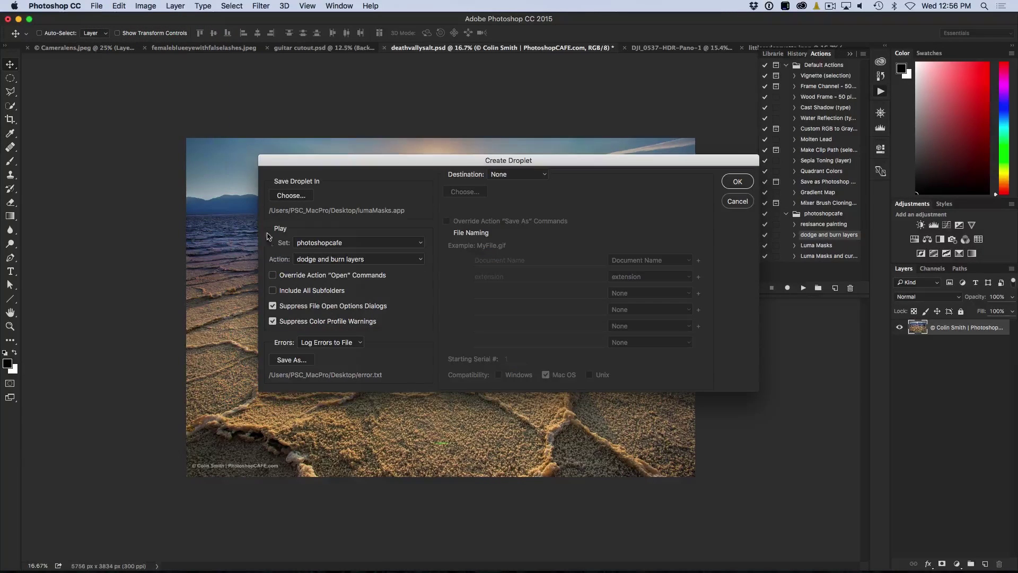
click(284, 197)
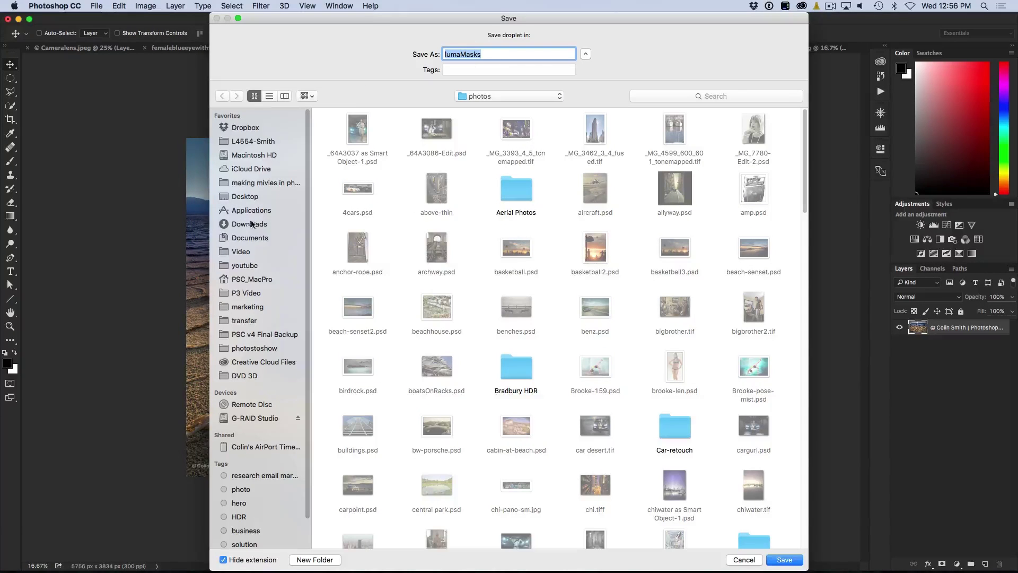
click(253, 197)
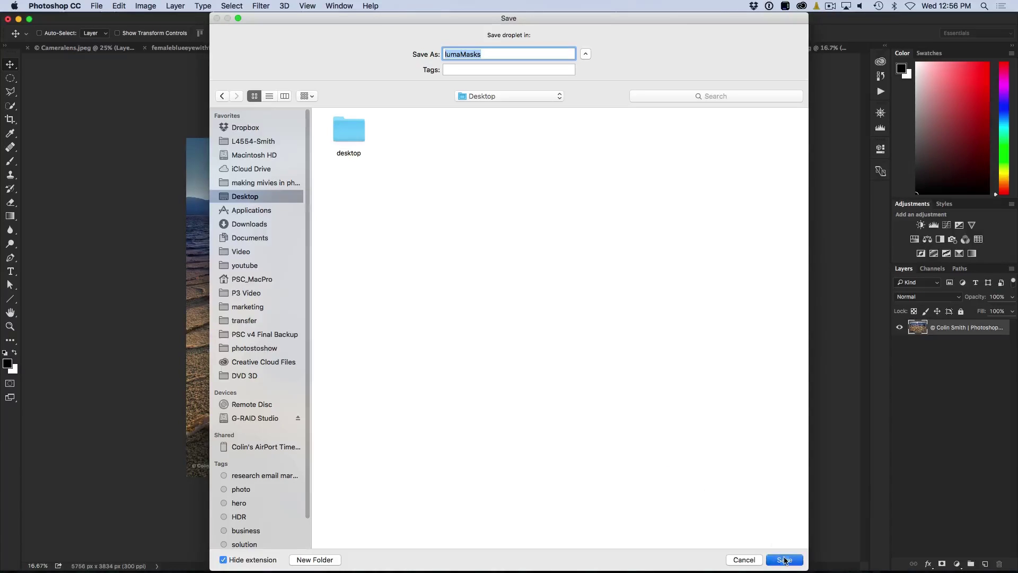
click(785, 560)
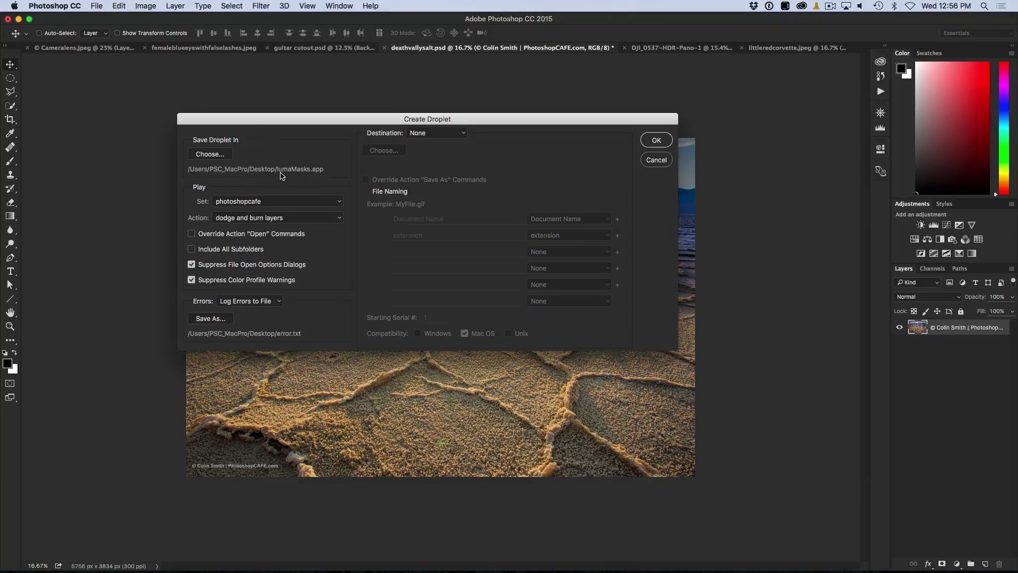
Set the droplet to run the photoshopcafe set's Luma Masks action and create it.
click(285, 204)
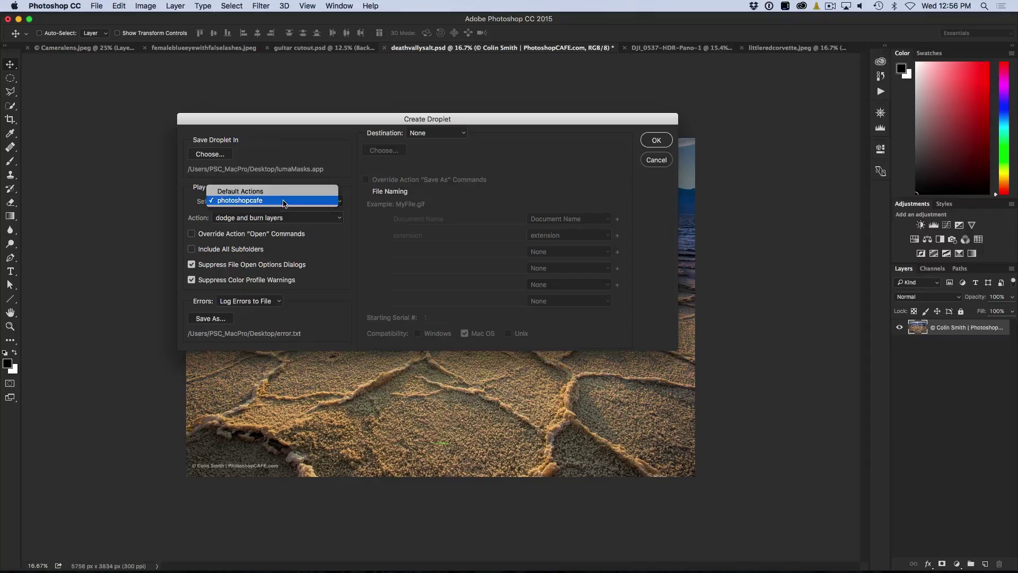
click(291, 205)
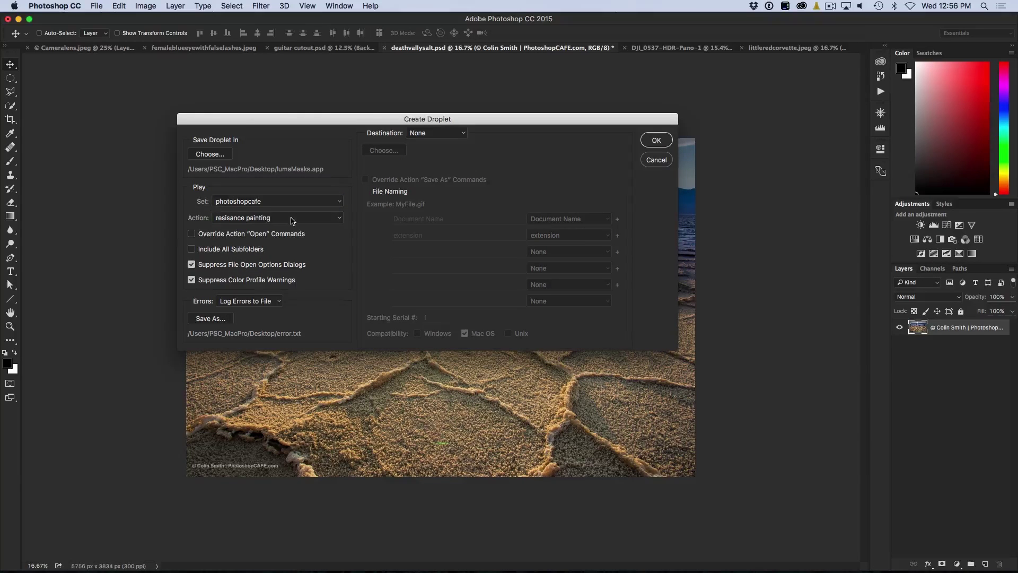
click(291, 221)
click(287, 237)
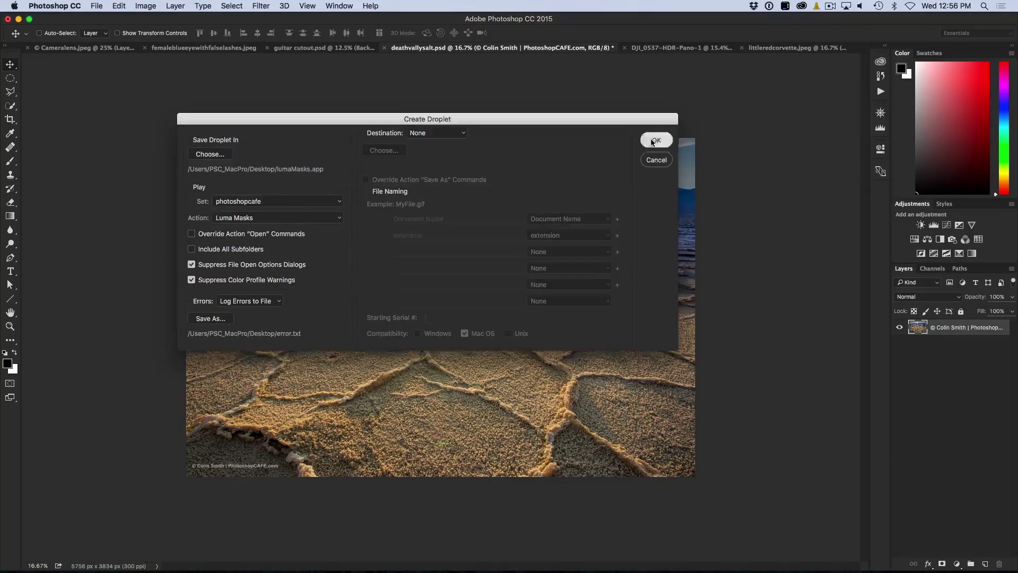
click(655, 141)
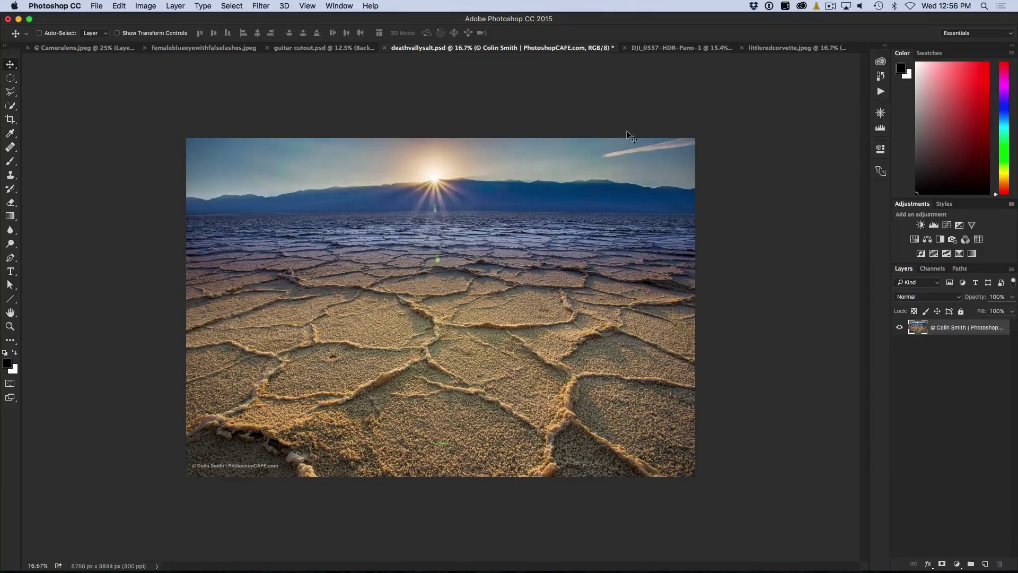
Drop crispMorning.jpg from the desktop folder onto the lumaMasks droplet icon.
key(F11)
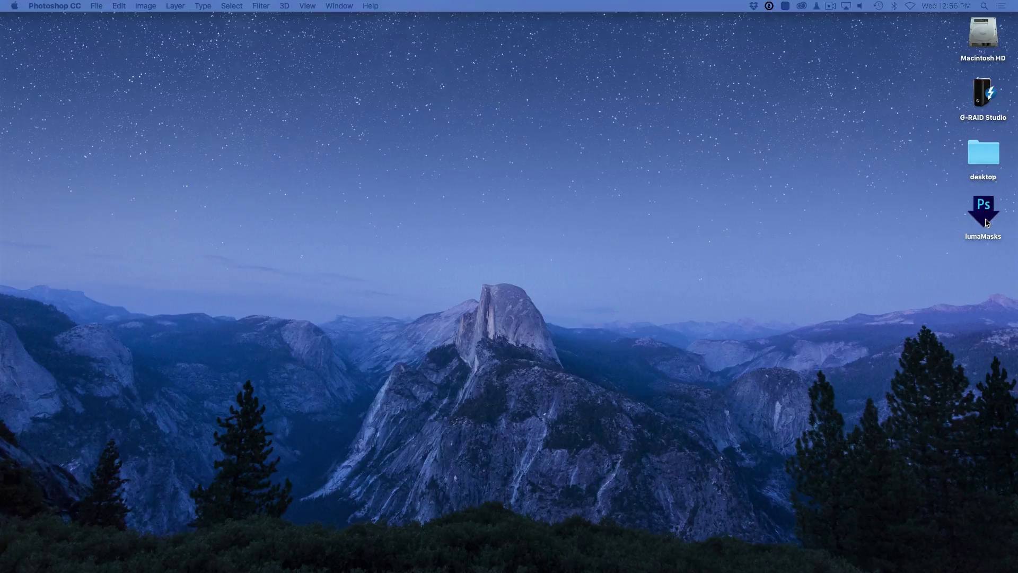
double_click(984, 154)
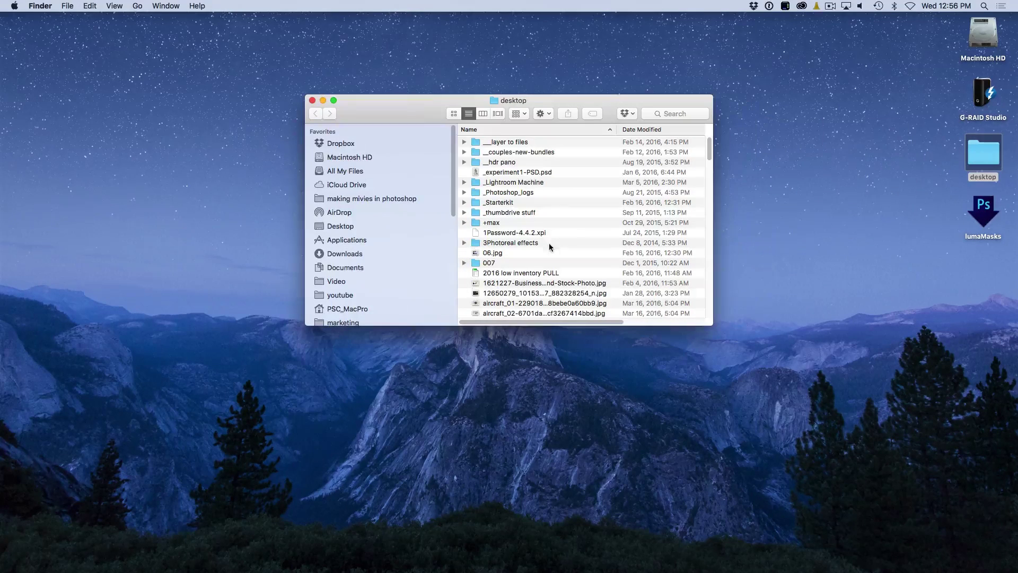
click(496, 254)
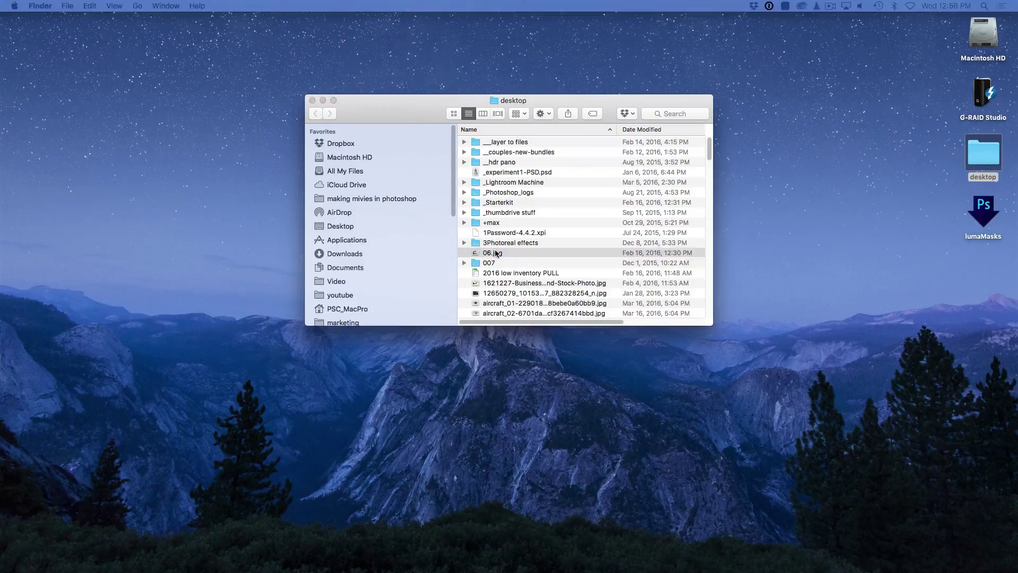
text(cr)
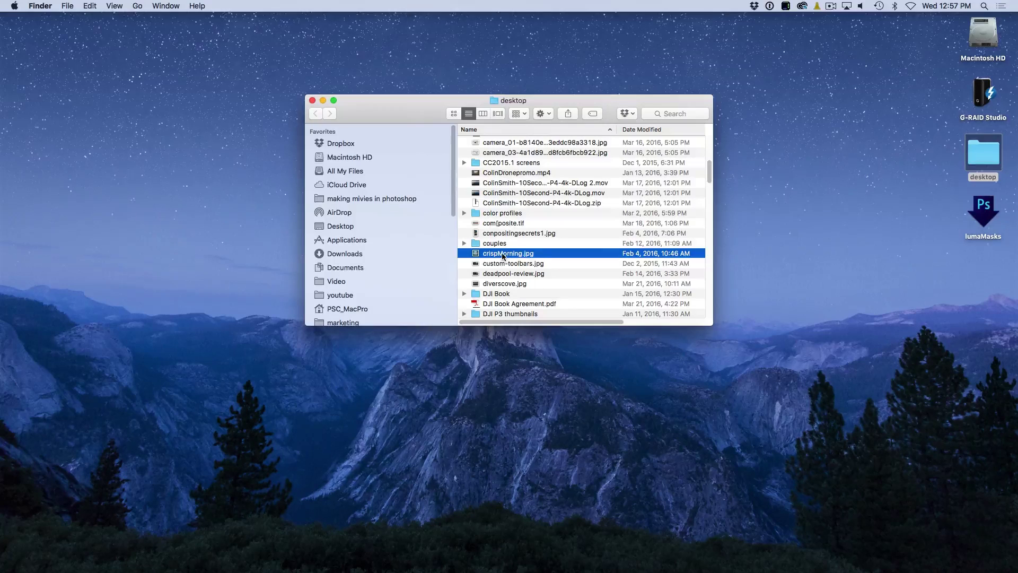
drag(503, 256, 992, 214)
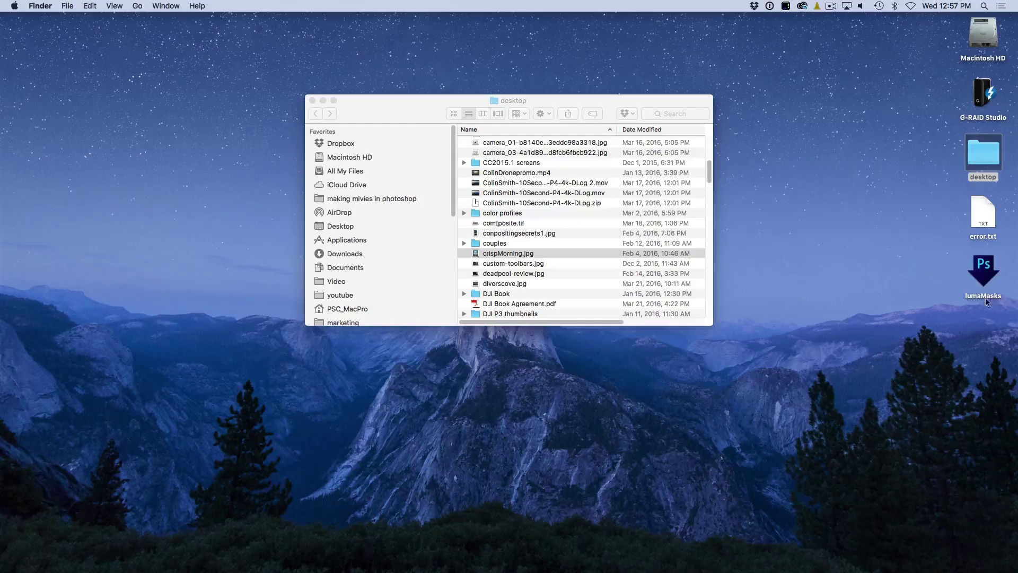
double_click(979, 214)
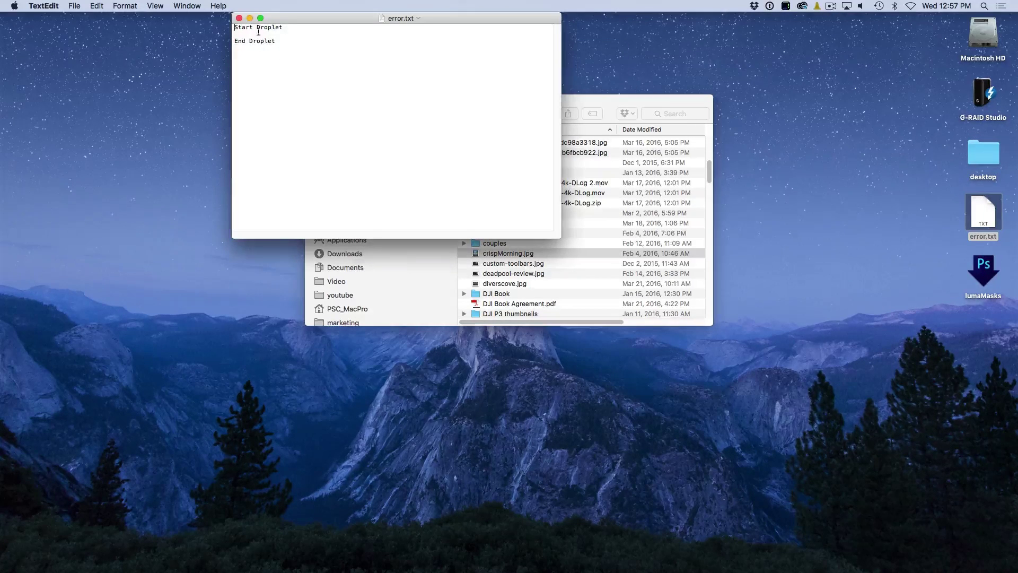
click(239, 18)
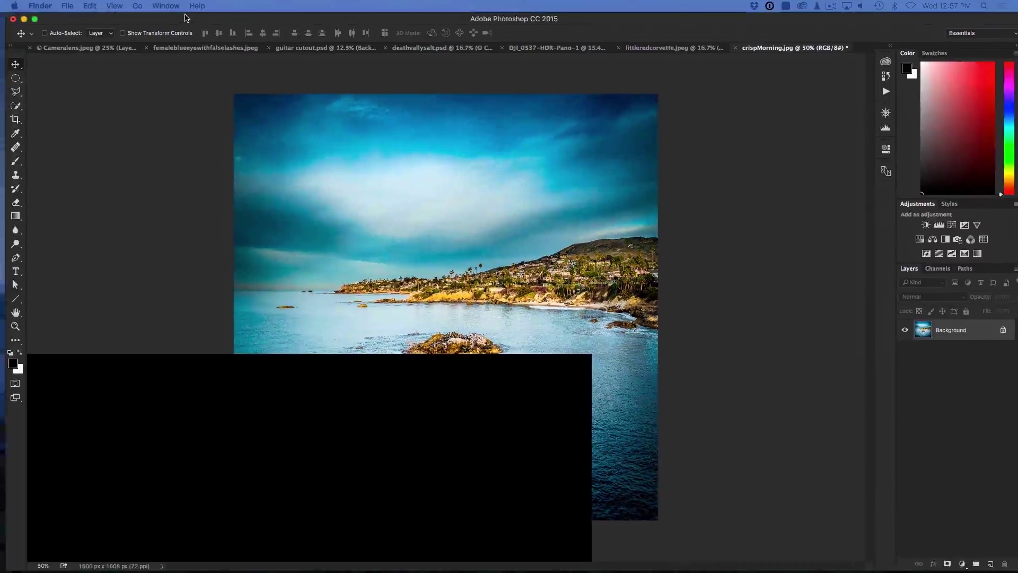
Return to Photoshop and show crispMorning.jpg's channels with HL, Shad, S2–S4 and Mids masks.
click(185, 18)
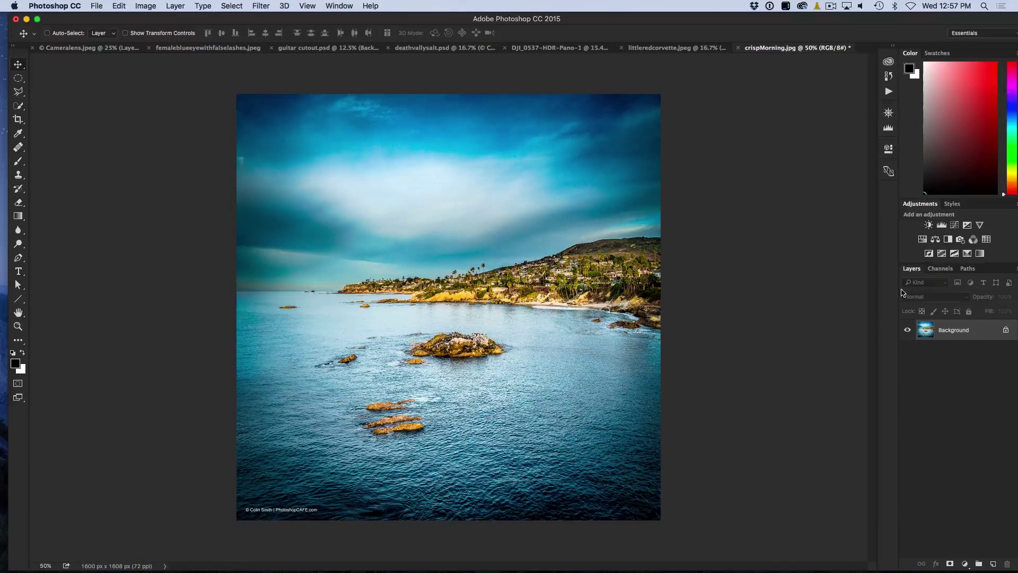
click(949, 269)
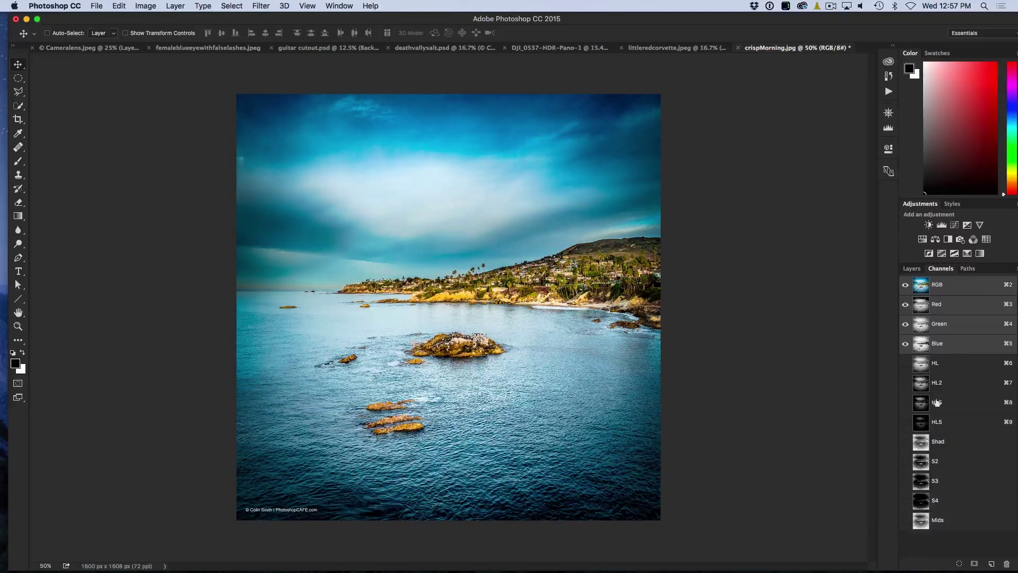